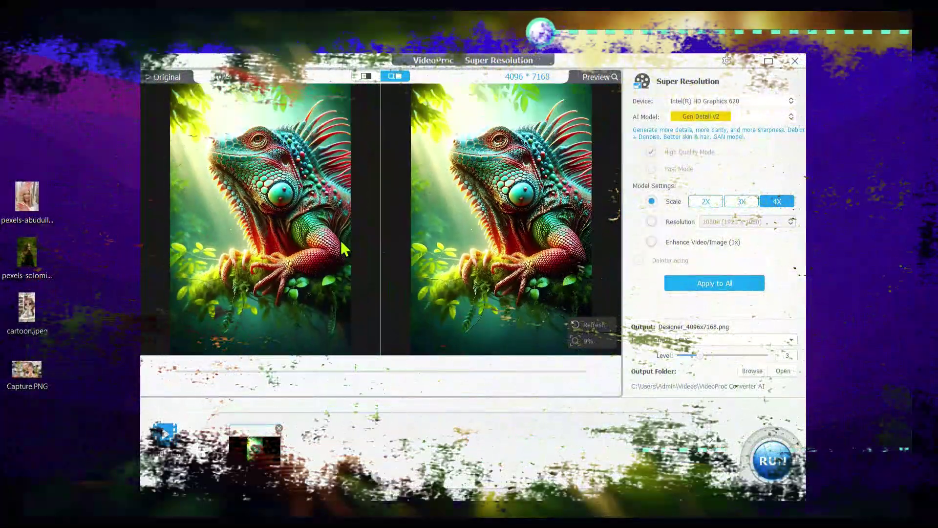
Zoom into the Designer.png iguana preview and compare original and upscaled scale detail.
scroll(351, 157, up, 5)
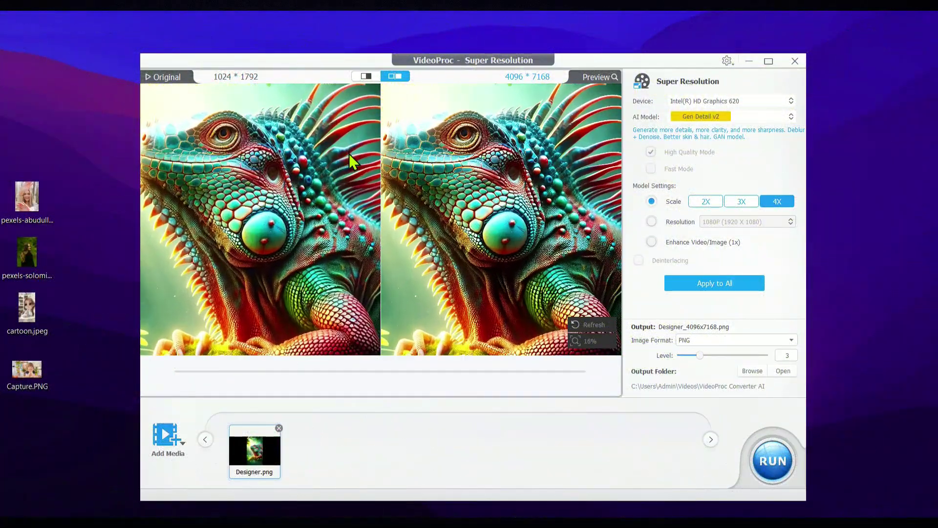
scroll(346, 184, up, 3)
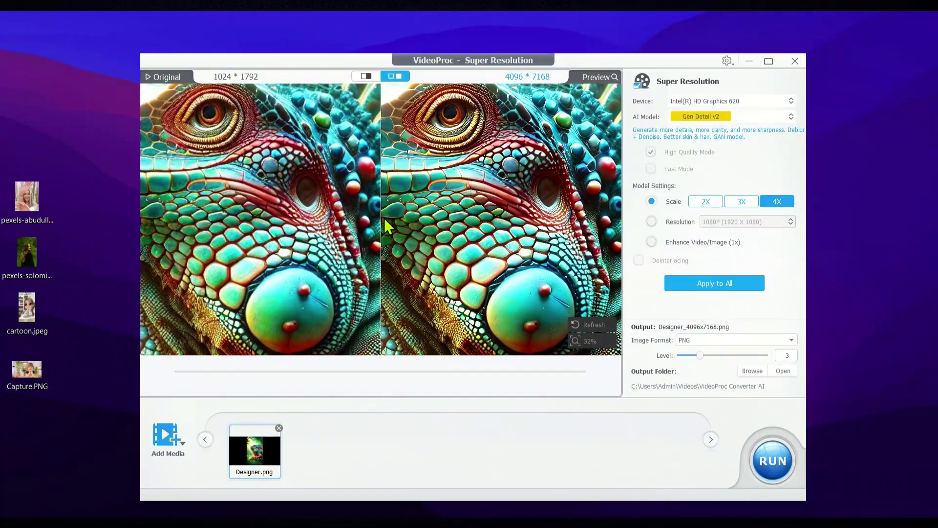
scroll(396, 220, up, 10)
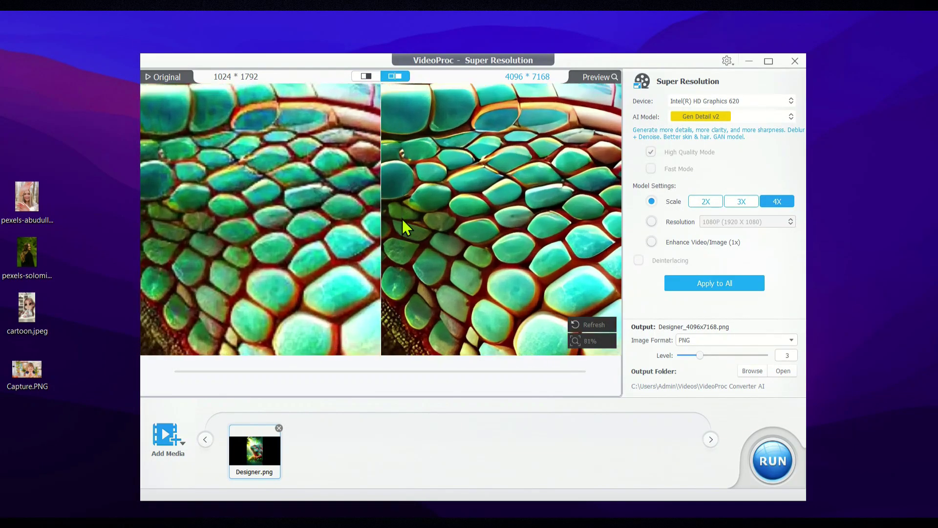
scroll(398, 212, up, 1)
drag(379, 207, 412, 318)
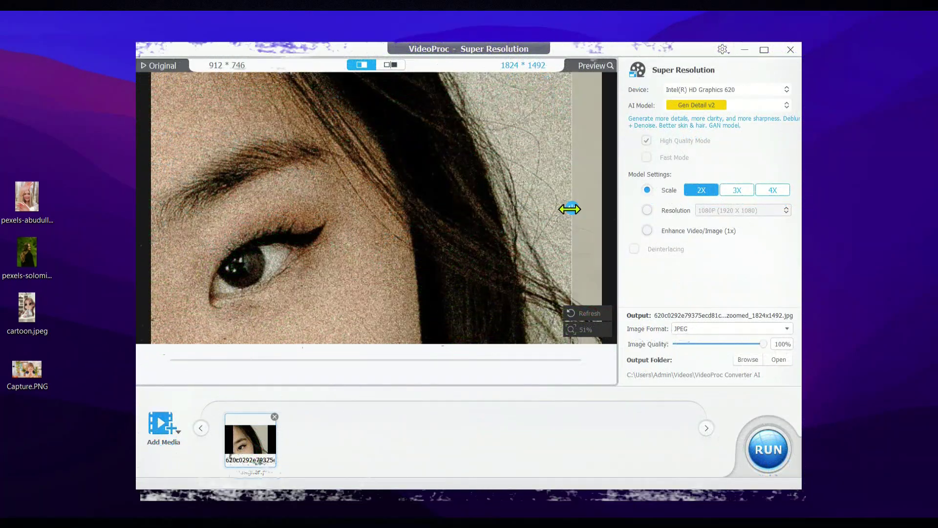
drag(570, 209, 627, 282)
Regenerate the eye photo's 2X upscale with Real Smooth v2 and compare around the eye.
click(729, 108)
click(696, 130)
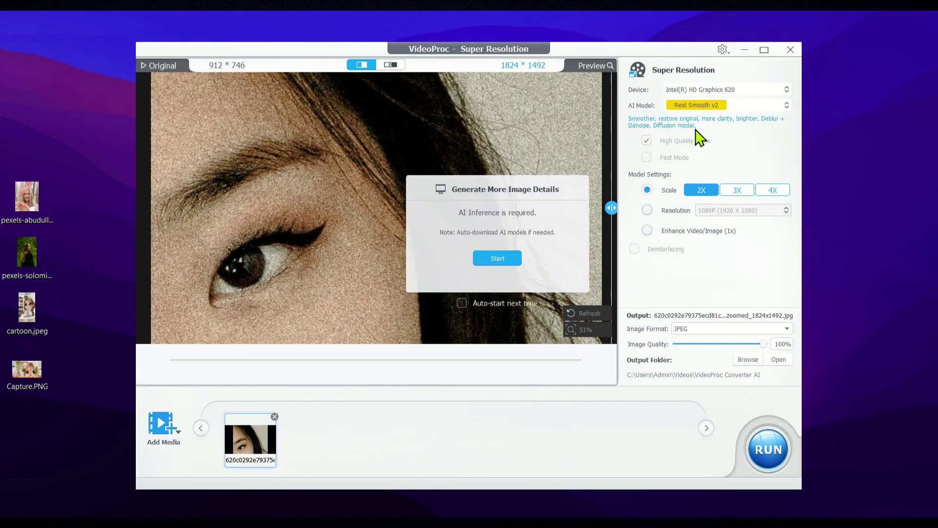
click(497, 257)
drag(611, 207, 77, 263)
scroll(217, 259, down, 1)
drag(144, 207, 161, 268)
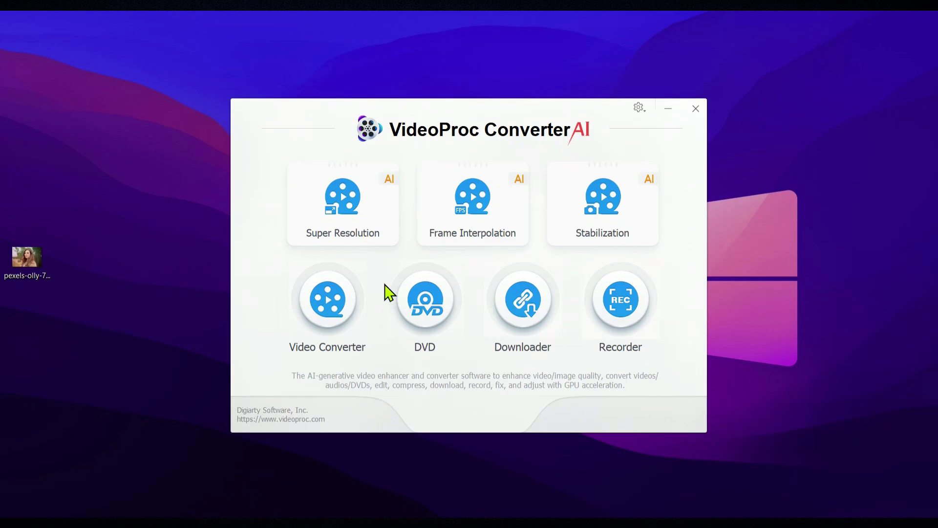
Load the pexels-olly portrait into Super Resolution for a 2X Gen Detail v2 upscale to 6000 × 4000.
click(359, 223)
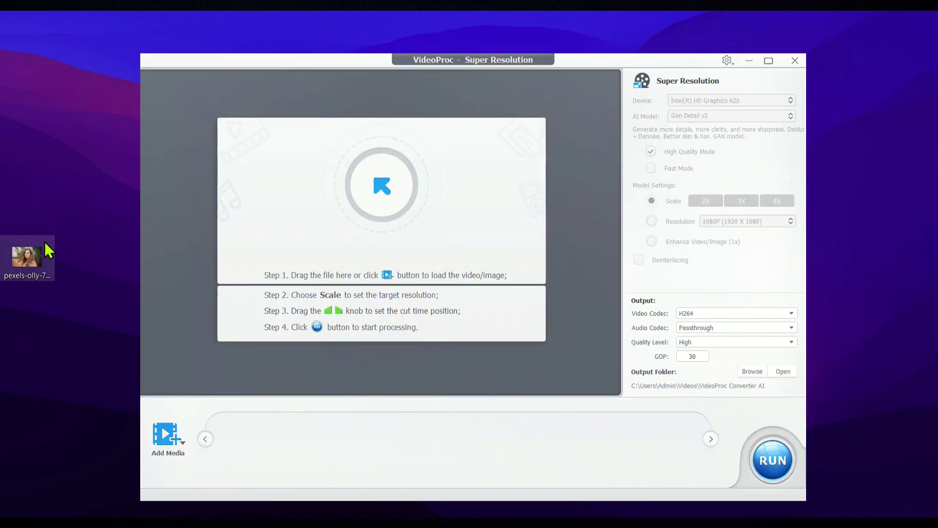
drag(381, 247, 383, 251)
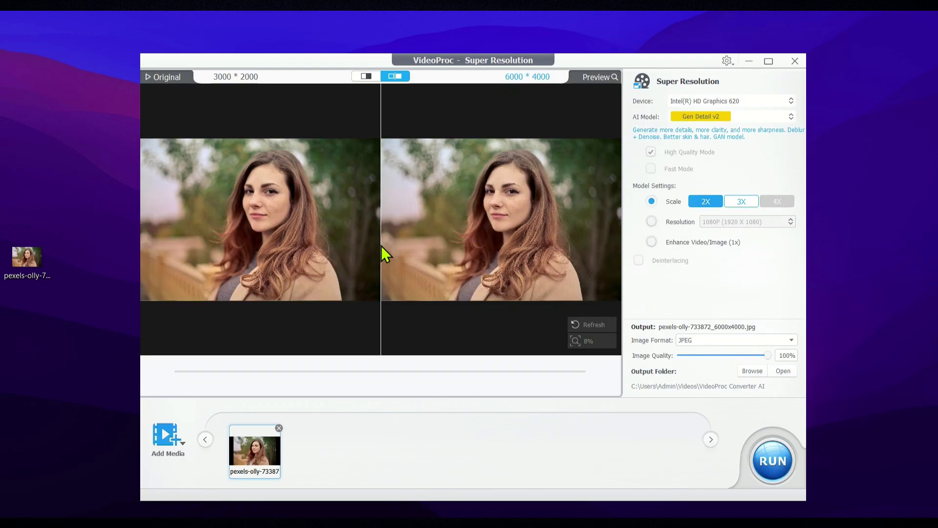
scroll(376, 223, up, 5)
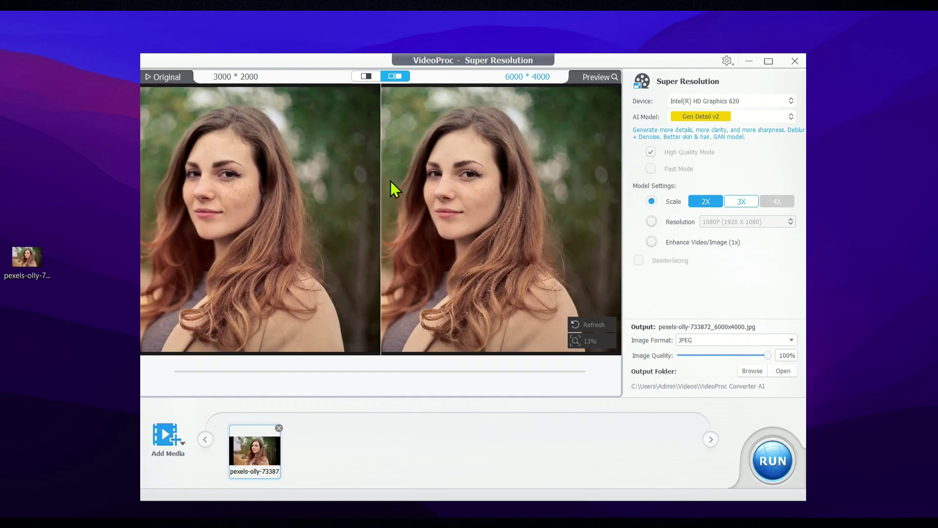
scroll(391, 183, up, 5)
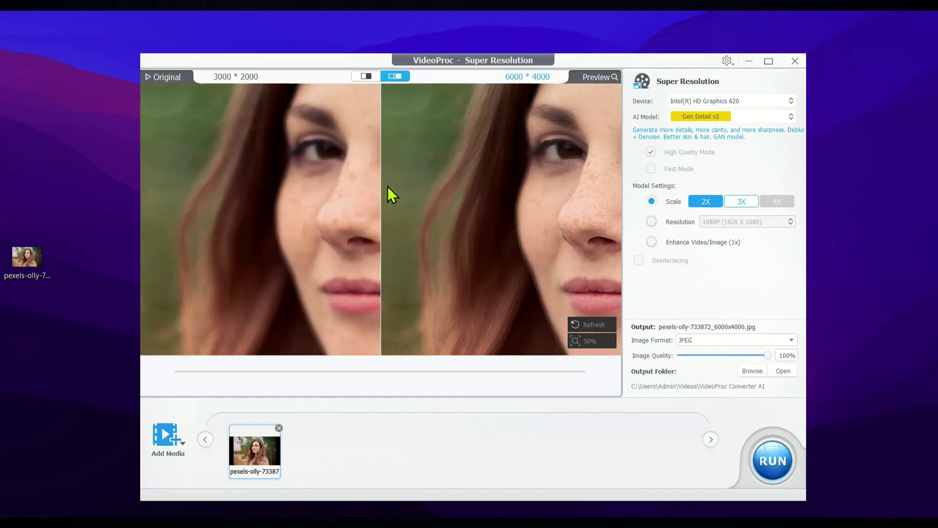
drag(387, 186, 324, 264)
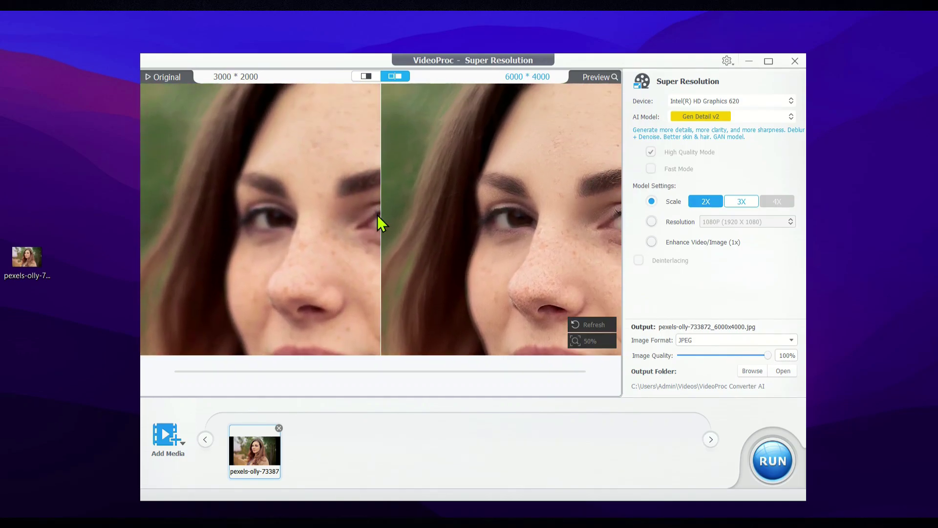
scroll(376, 219, up, 9)
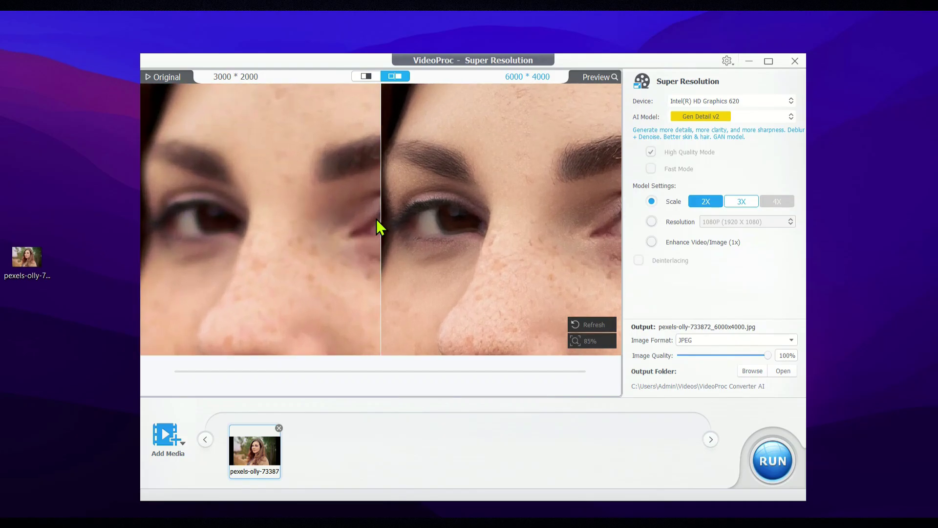
drag(391, 344, 293, 66)
click(365, 76)
scroll(387, 142, up, 4)
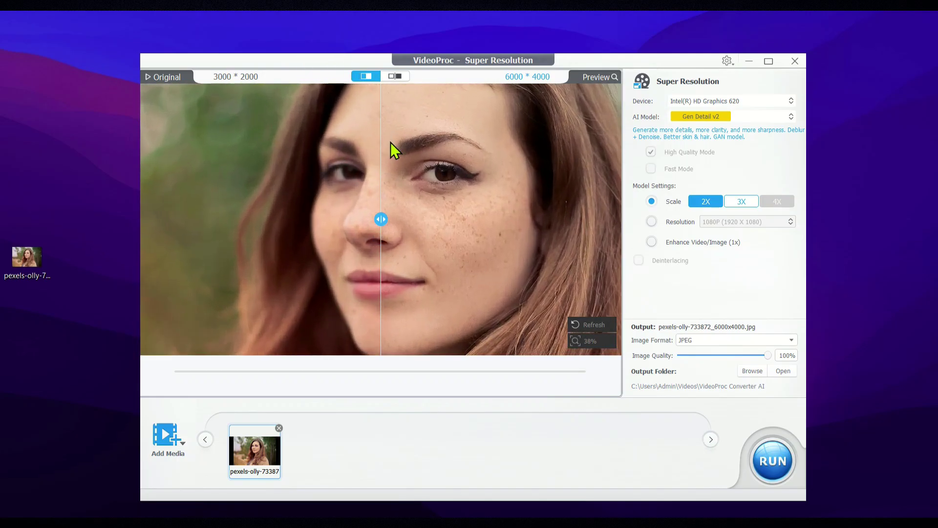
scroll(393, 152, up, 5)
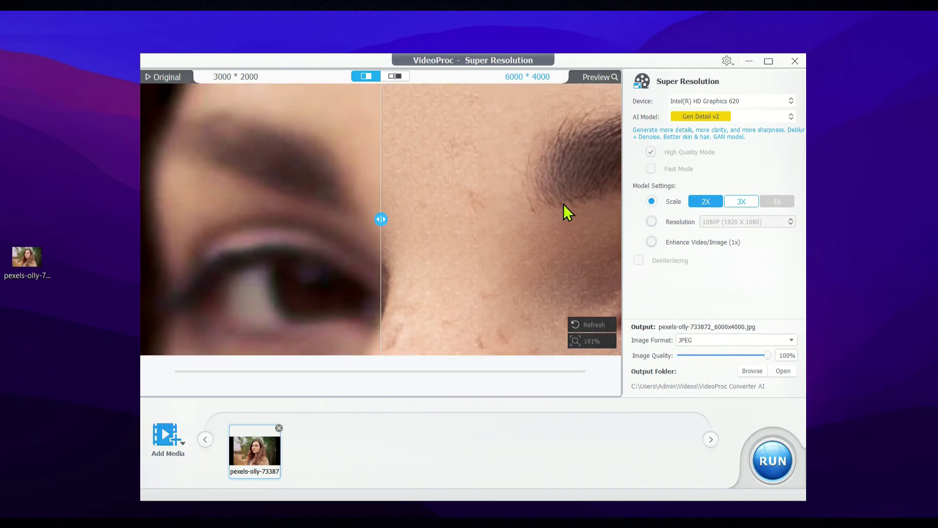
drag(617, 215, 481, 192)
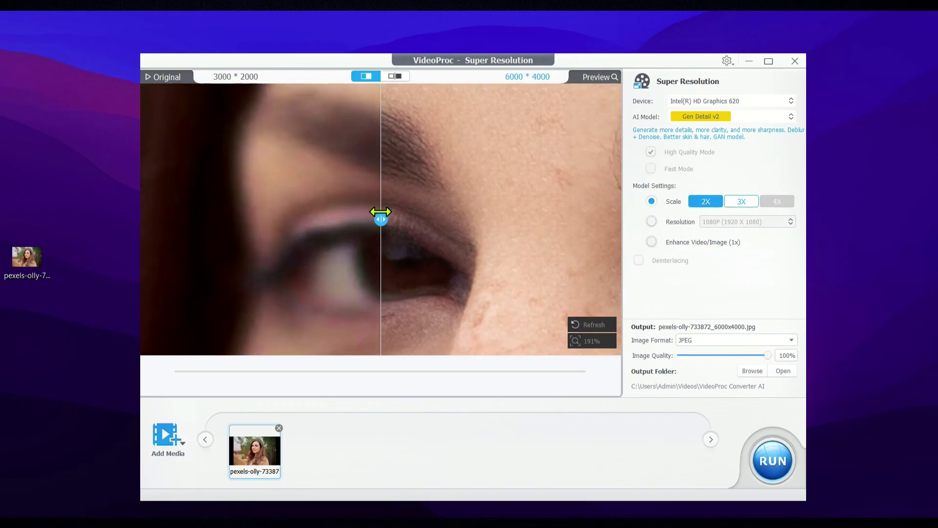
drag(380, 211, 424, 218)
drag(483, 224, 98, 274)
scroll(398, 126, up, 5)
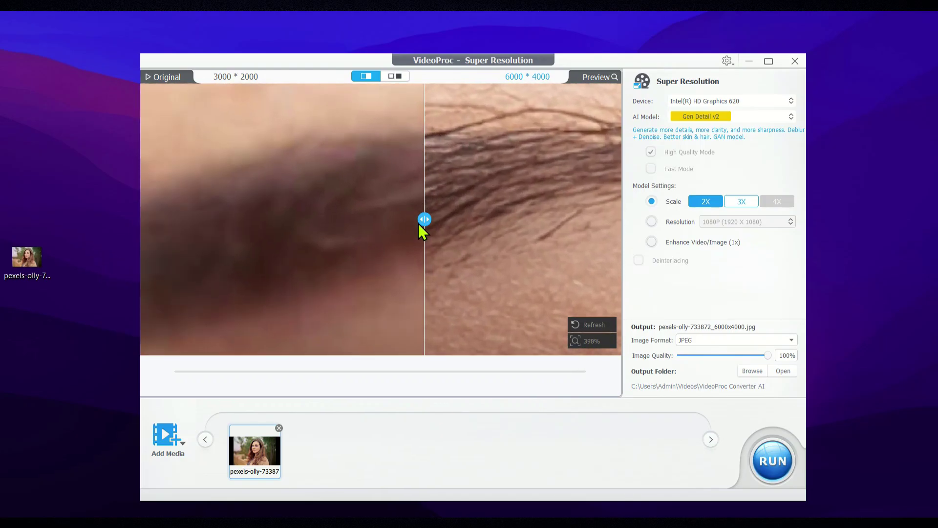
drag(423, 221, 166, 215)
mouse_move(231, 212)
mouse_down()
mouse_move(552, 218)
mouse_move(227, 218)
mouse_up()
scroll(408, 219, down, 5)
scroll(414, 217, down, 6)
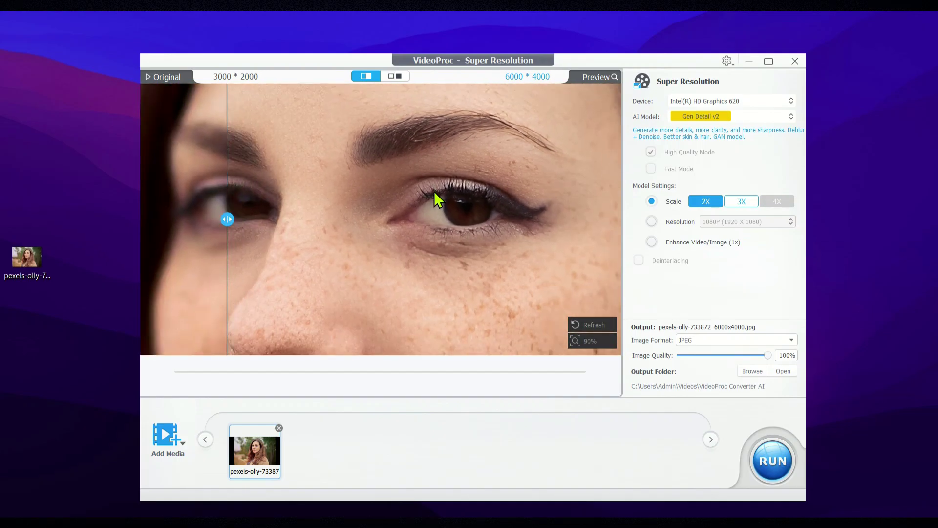
scroll(435, 279, down, 6)
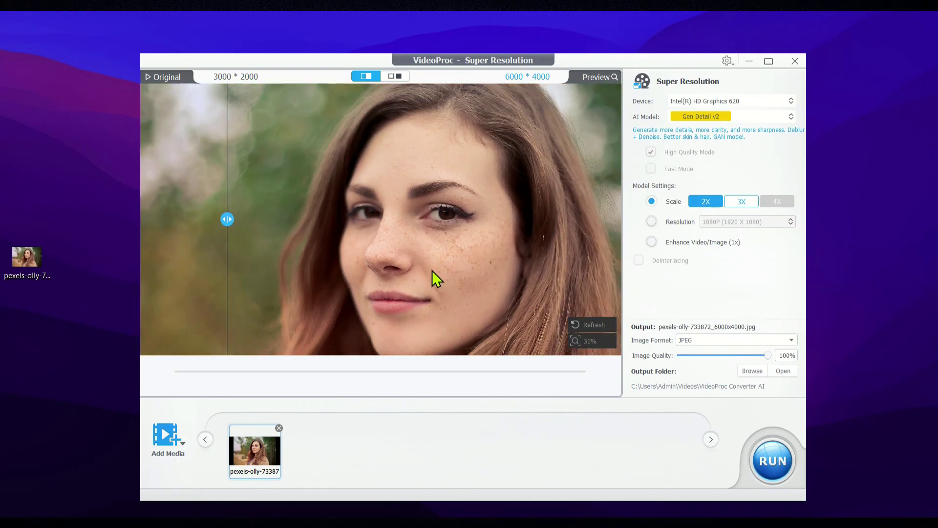
click(395, 76)
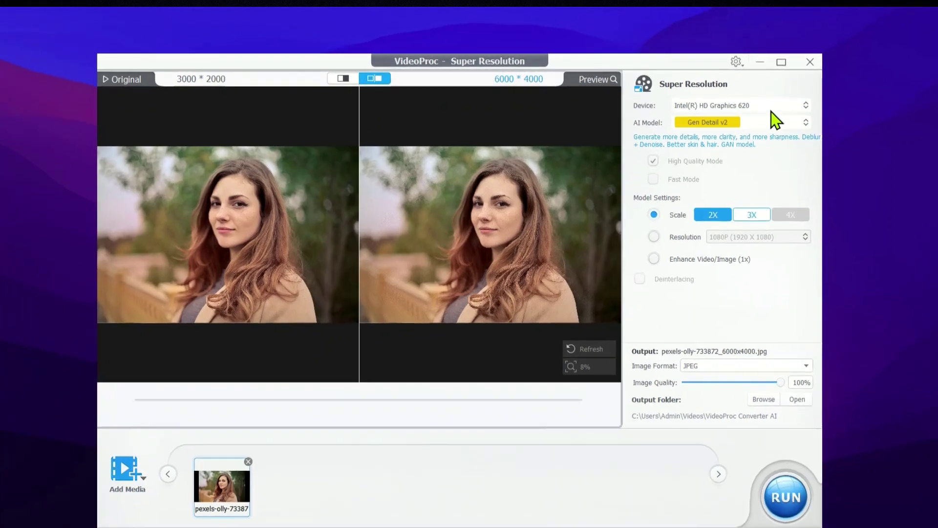
click(752, 116)
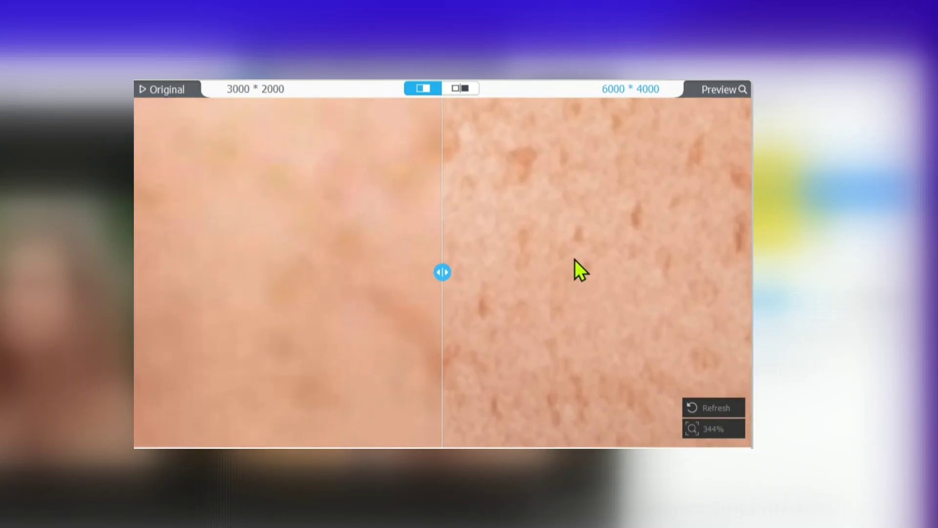
drag(559, 227, 555, 420)
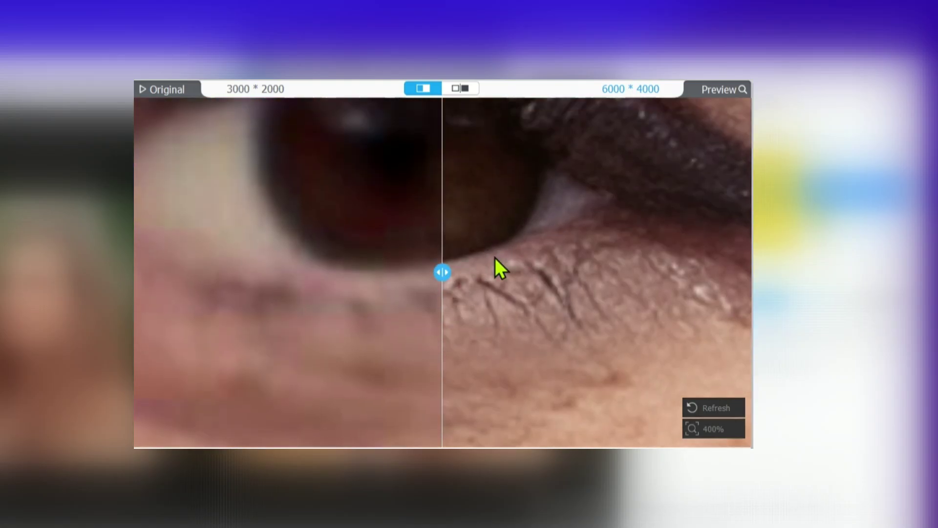
drag(495, 257, 558, 342)
drag(442, 272, 249, 271)
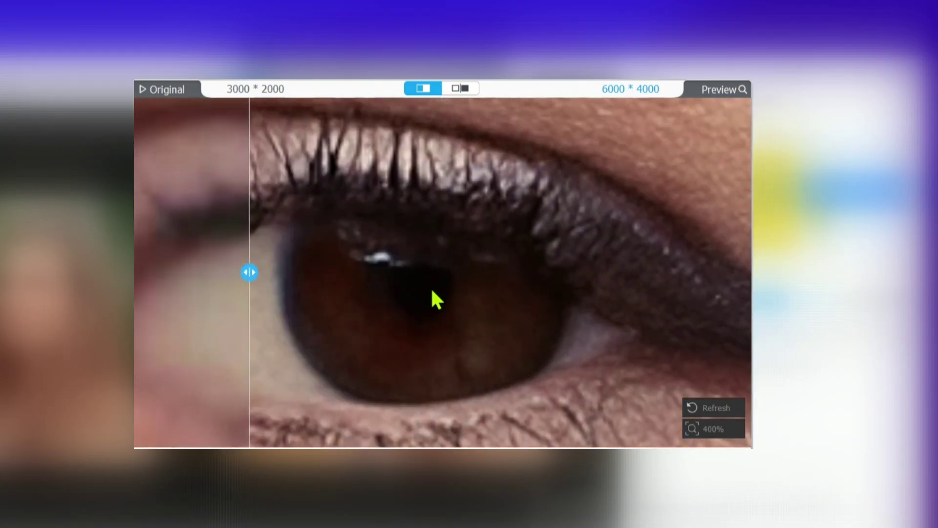
scroll(425, 291, up, 10)
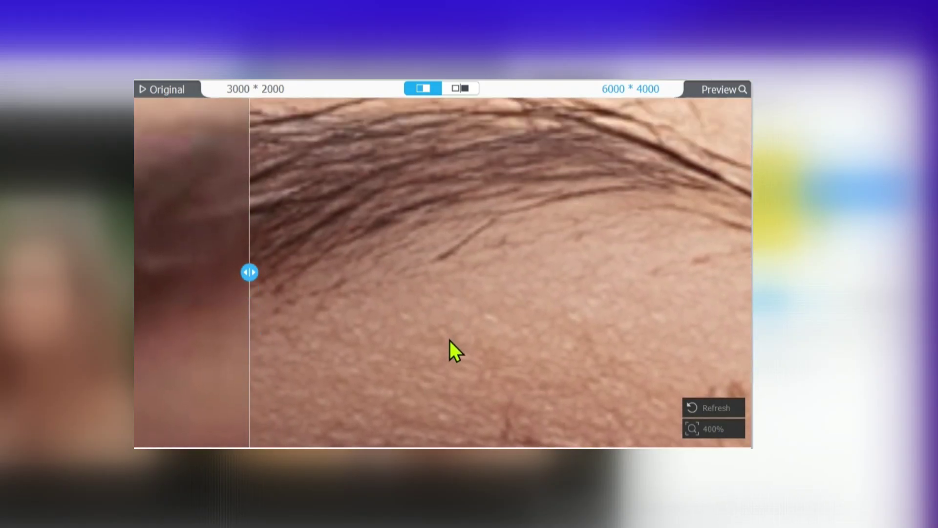
scroll(447, 351, up, 3)
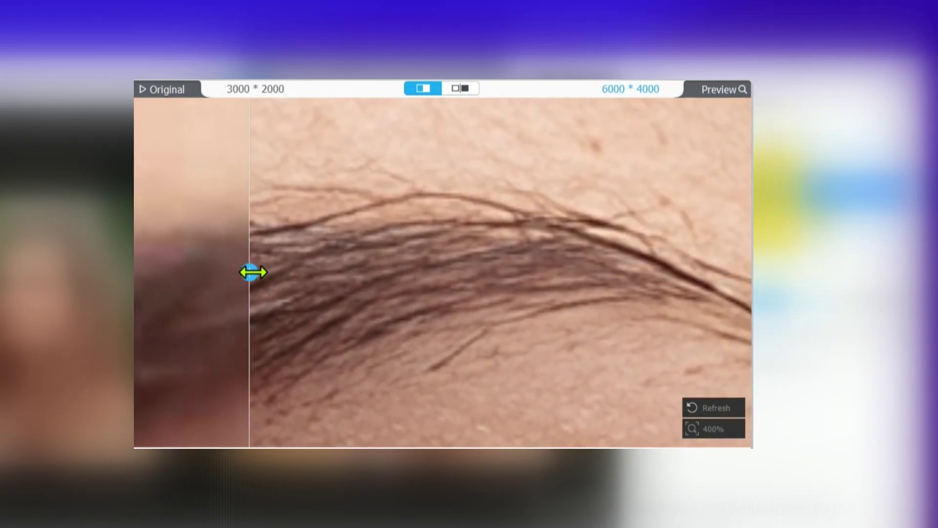
drag(253, 272, 157, 323)
scroll(491, 281, down, 3)
scroll(482, 306, down, 5)
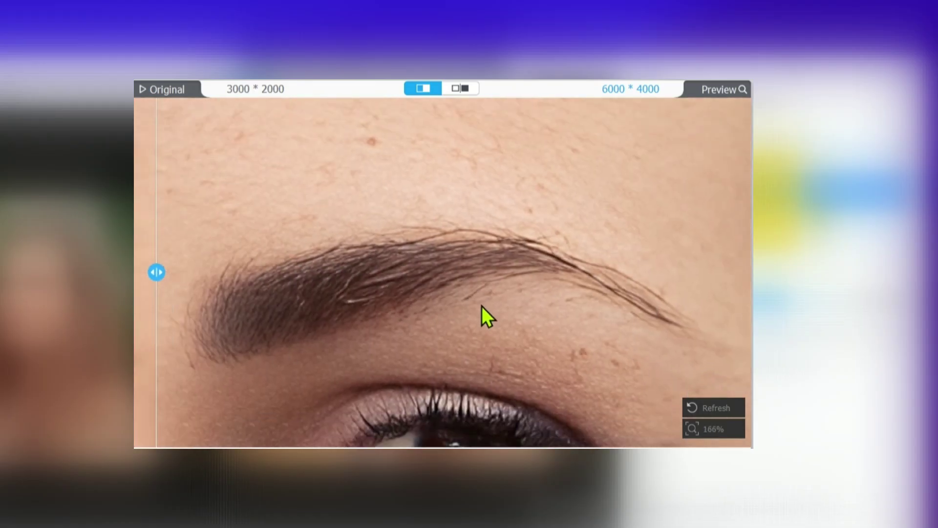
scroll(480, 308, down, 2)
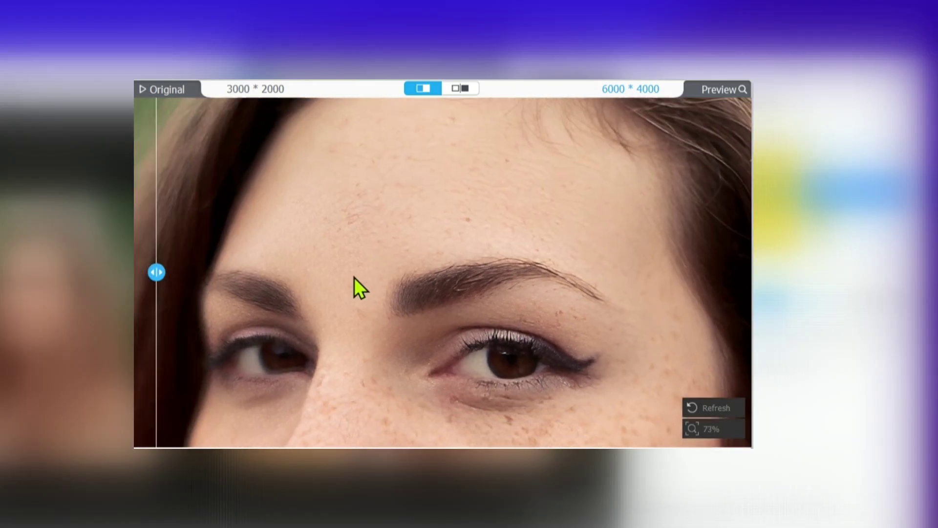
drag(353, 277, 481, 180)
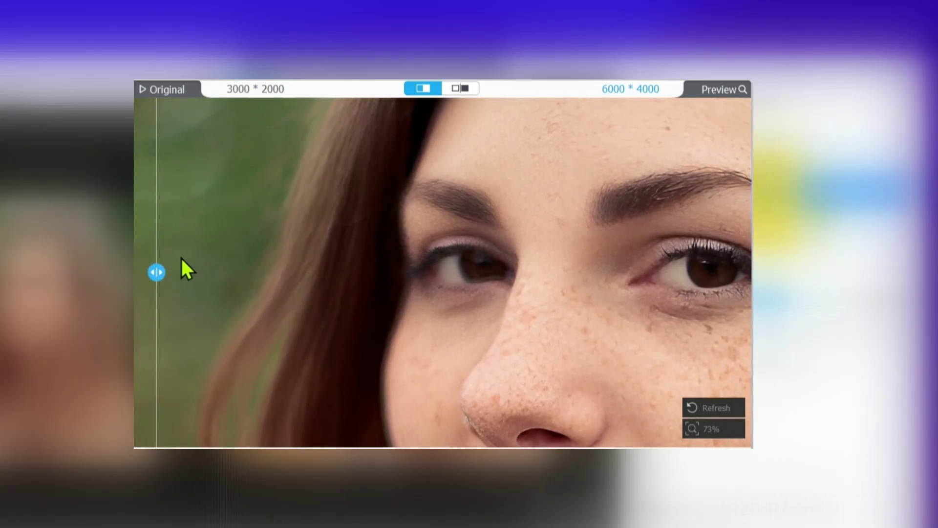
drag(153, 271, 288, 302)
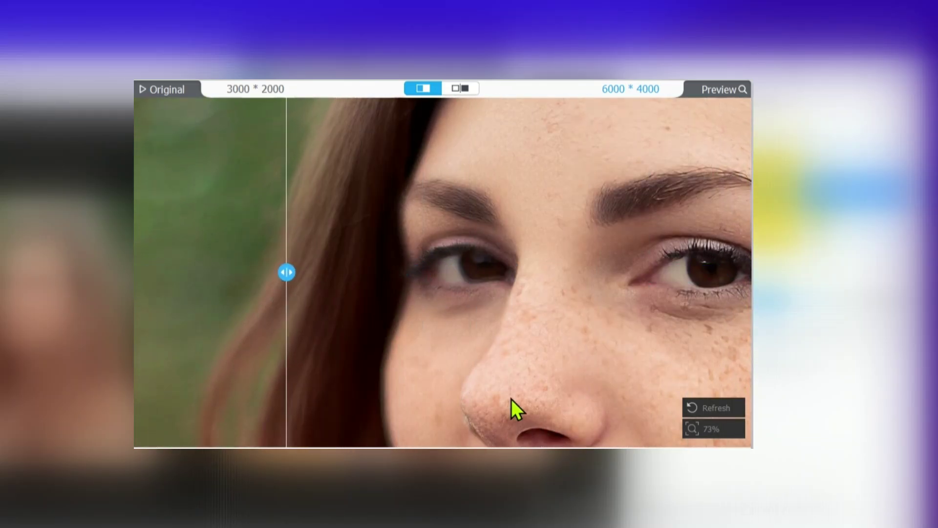
scroll(507, 399, up, 6)
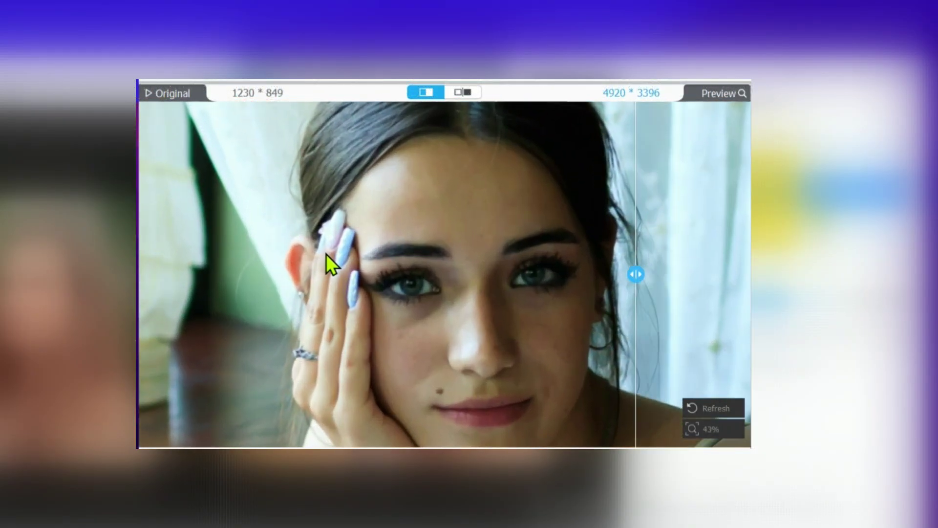
Zoom into the 4920×3396 preview and sweep the before/after split across the eye.
scroll(327, 253, up, 4)
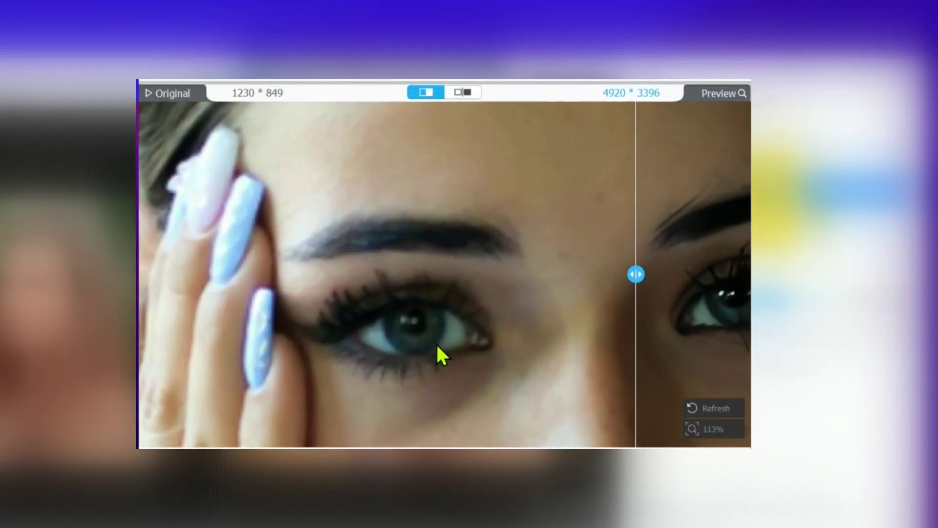
drag(436, 345, 533, 252)
drag(629, 265, 148, 274)
scroll(484, 251, up, 2)
scroll(473, 215, up, 5)
scroll(472, 211, up, 1)
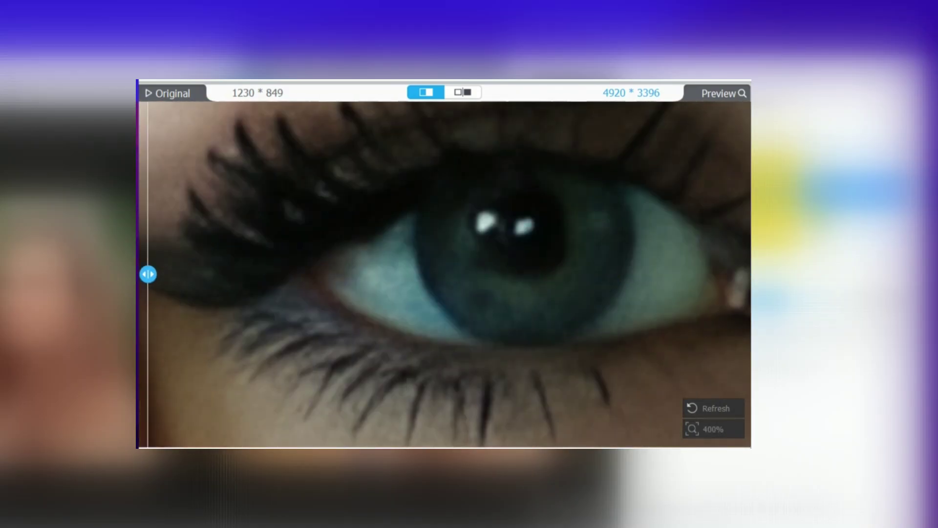
scroll(285, 269, down, 8)
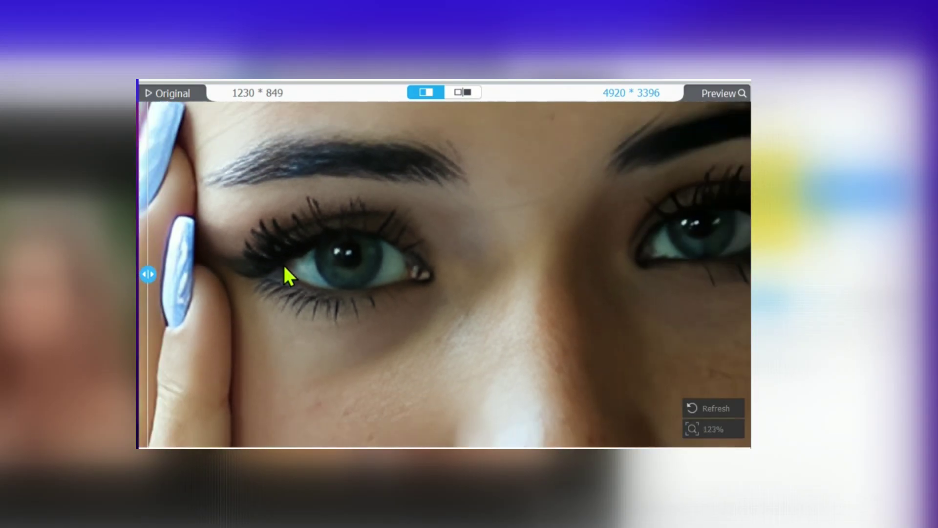
Inspect the eyebrow and eyelashes, comparing the blurry original with the sharp enhanced version.
drag(373, 162, 373, 280)
scroll(325, 266, up, 5)
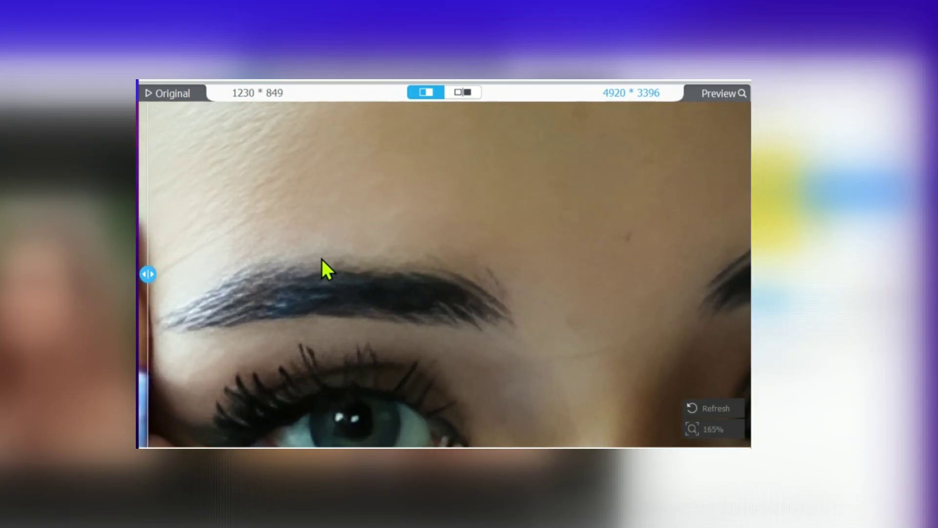
scroll(324, 264, up, 2)
drag(146, 267, 749, 310)
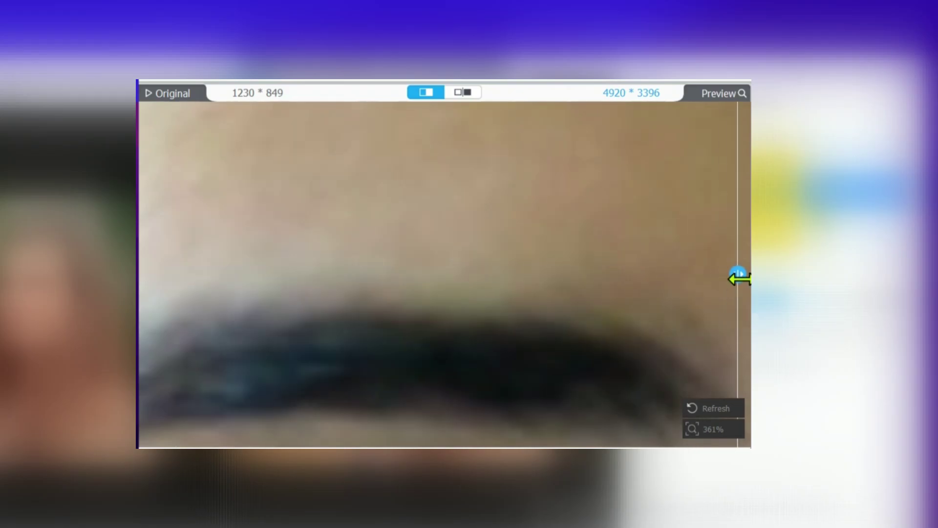
drag(738, 279, 146, 274)
drag(269, 321, 310, 180)
scroll(361, 211, down, 10)
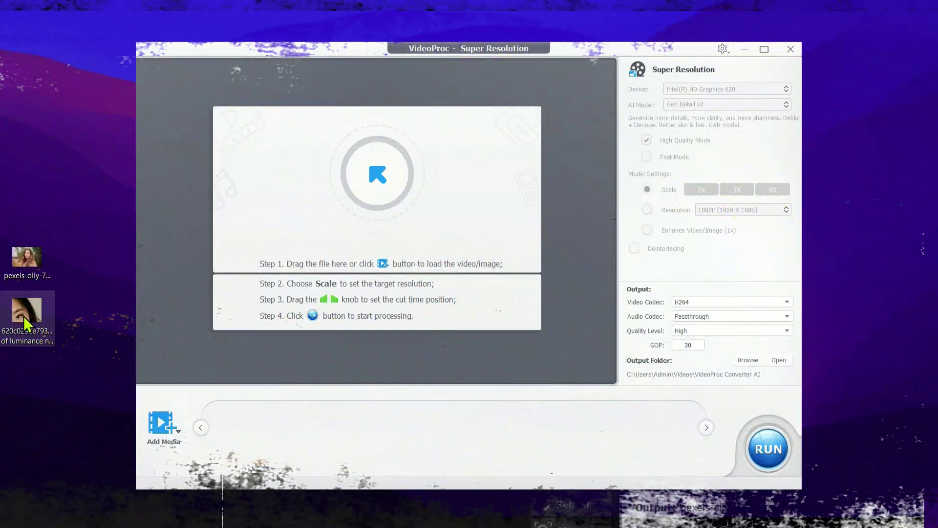
Load the eye close-up and set its 2X upscale to 1824×1492 with Real Smooth v2.
drag(23, 320, 412, 215)
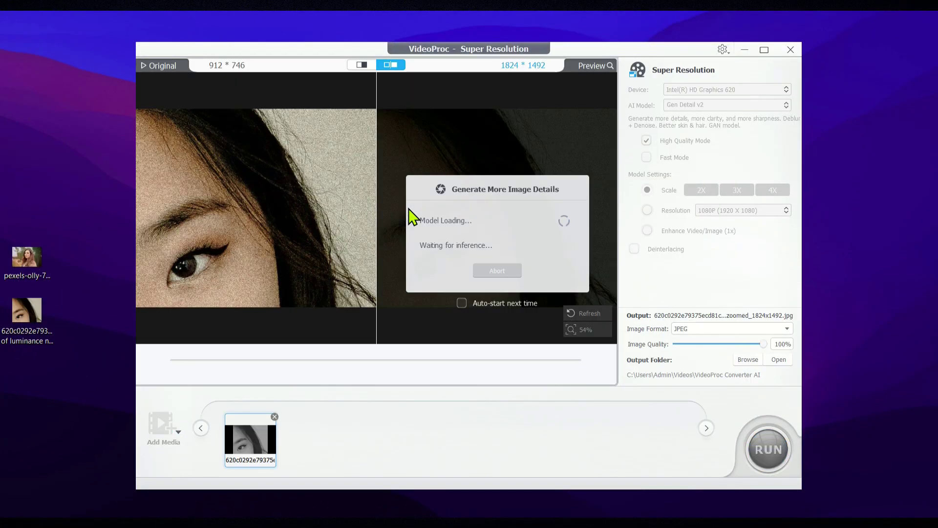
click(752, 116)
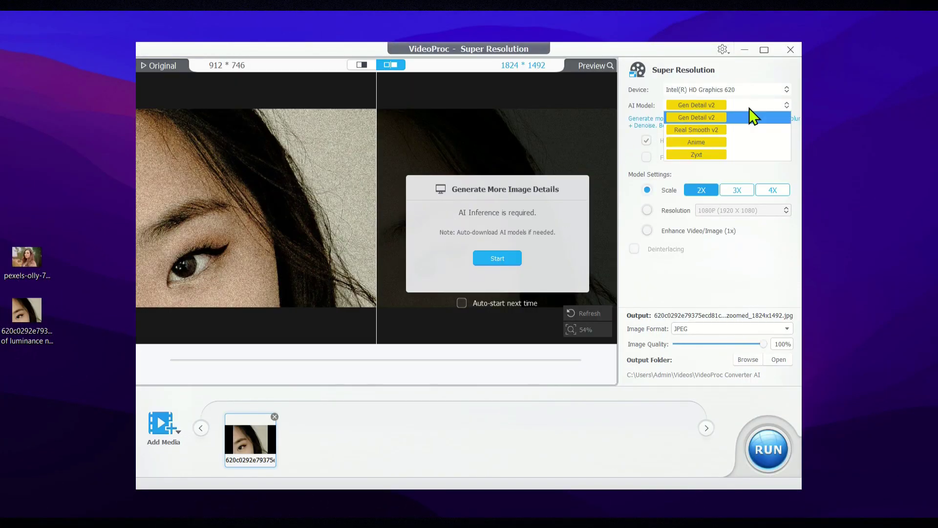
click(702, 131)
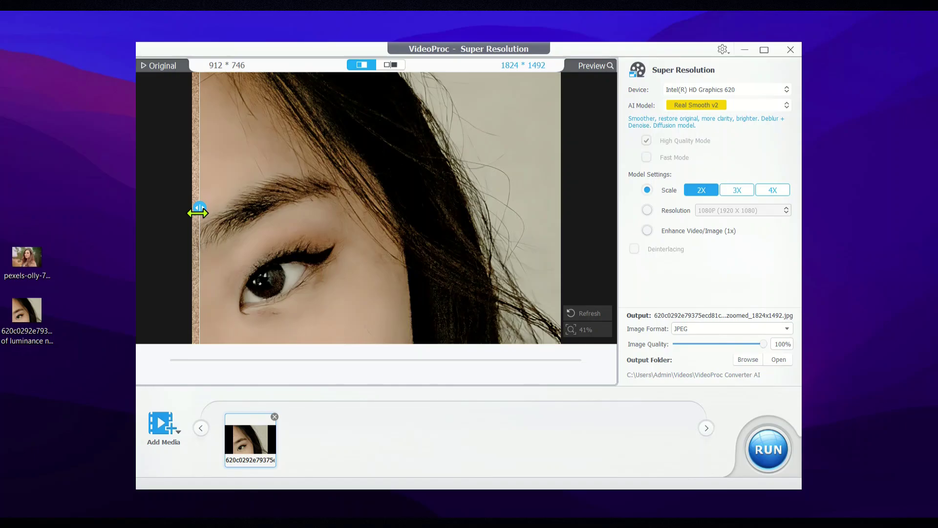
Switch the lamb picture's 2X upscale to 2048×2048 with the Anime model.
click(275, 416)
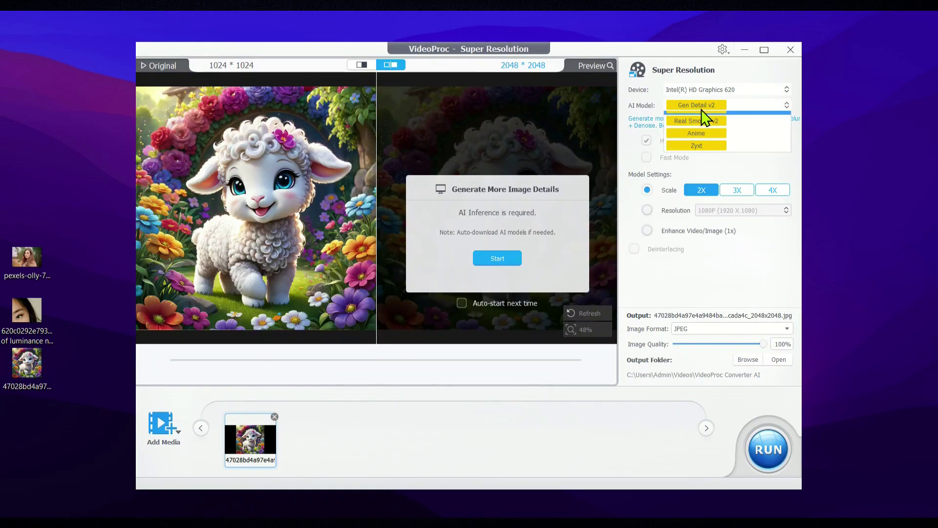
click(697, 133)
scroll(368, 188, up, 5)
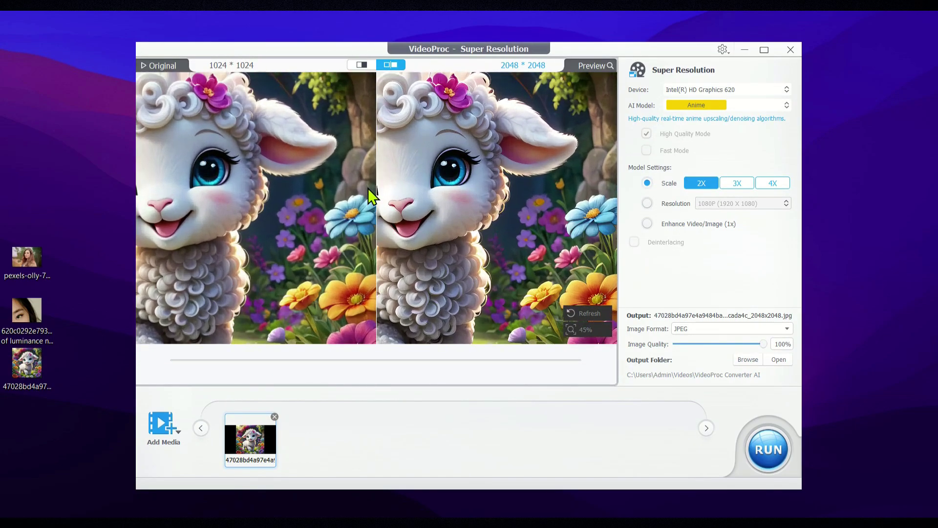
scroll(495, 171, up, 3)
Compare the lamb's eye in split before/after view, then load Designer.jpeg in its place.
click(363, 65)
scroll(370, 140, up, 10)
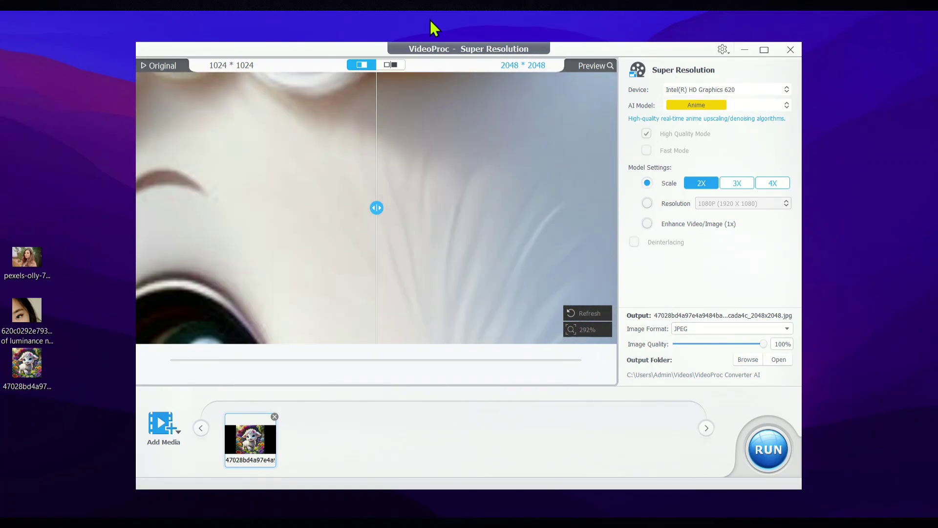
drag(376, 230, 245, 222)
scroll(336, 213, down, 10)
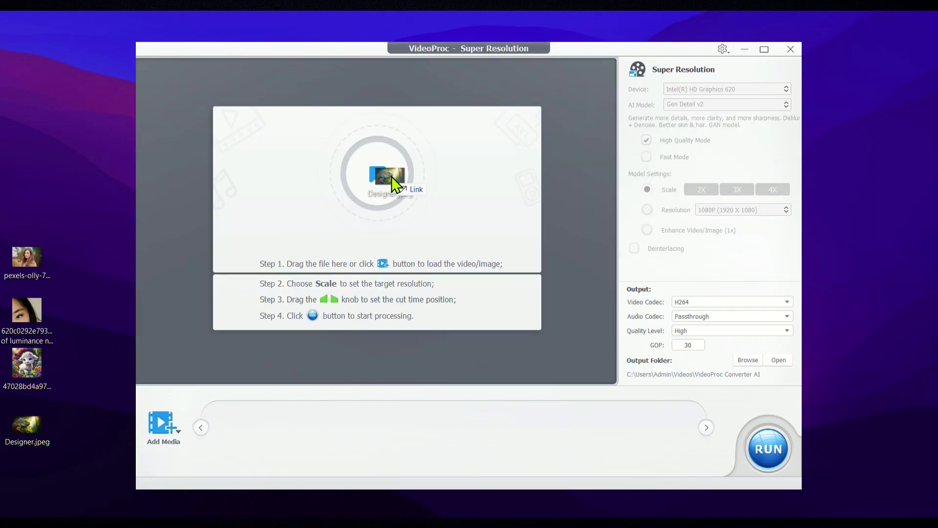
drag(391, 188, 395, 189)
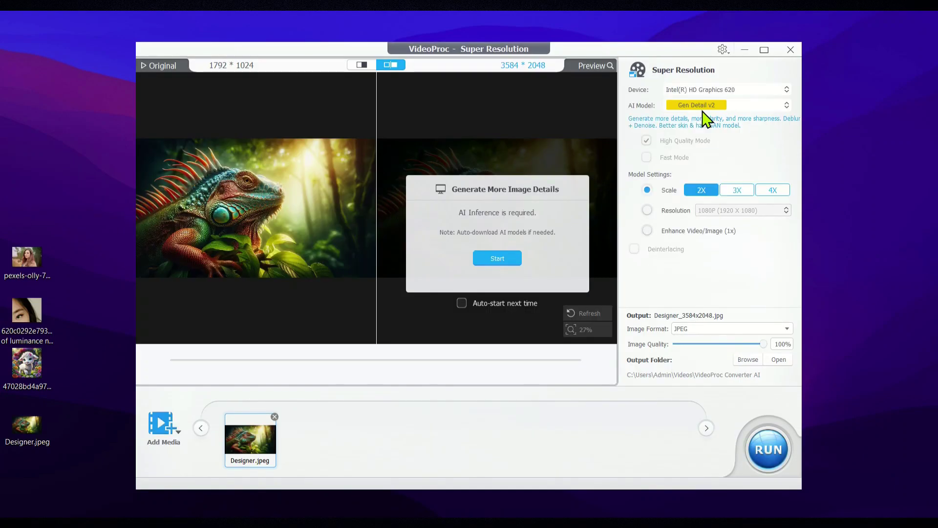
Upscale the iguana 4X to 7168 × 4096 with the Zyxt model.
click(701, 108)
click(696, 155)
click(497, 255)
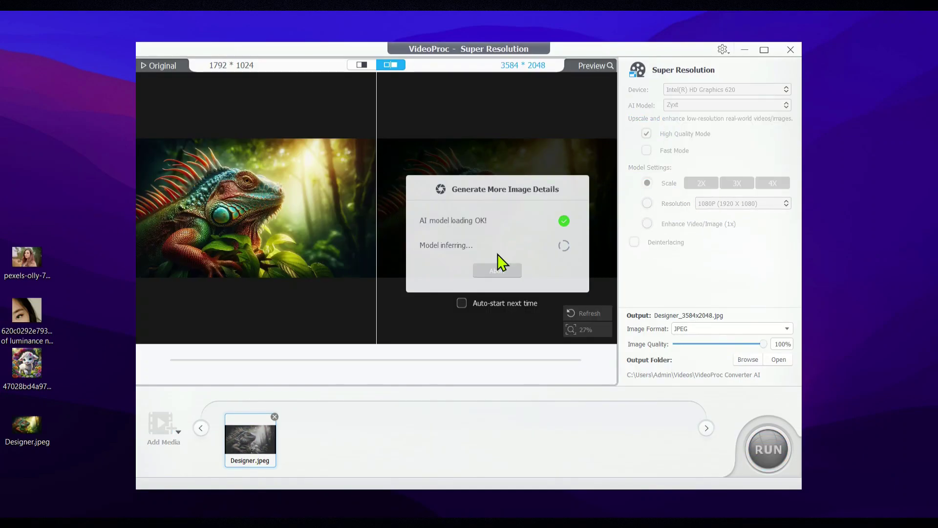
Zoom the before/after preview in, then back out until the iguana's whole head shows.
scroll(506, 229, up, 8)
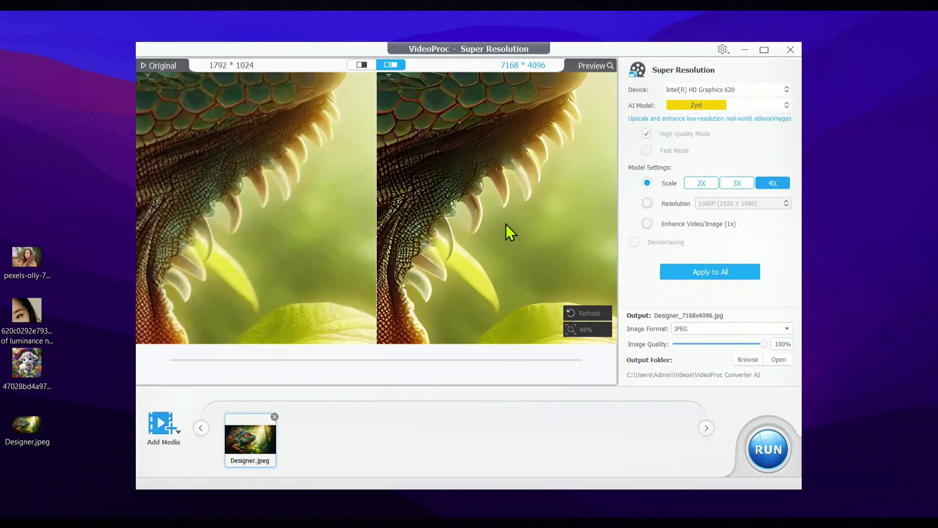
scroll(432, 165, up, 6)
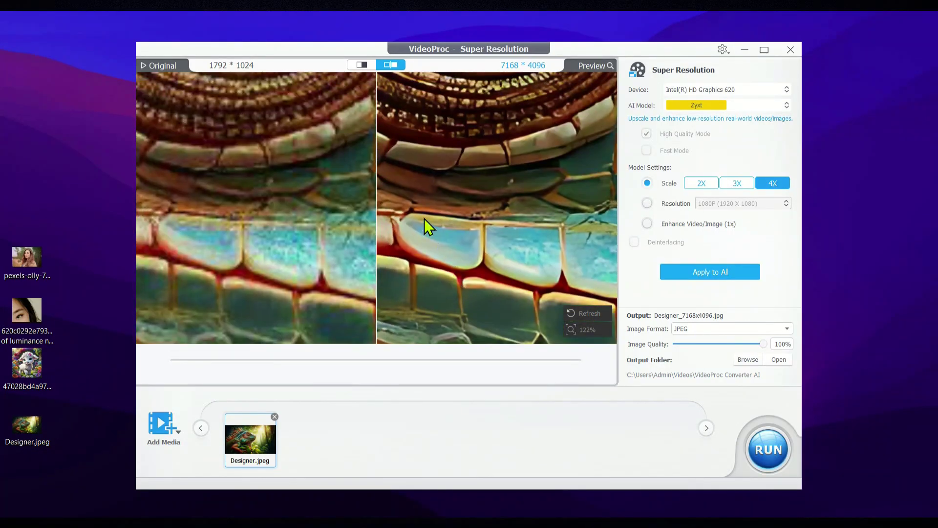
scroll(456, 163, up, 2)
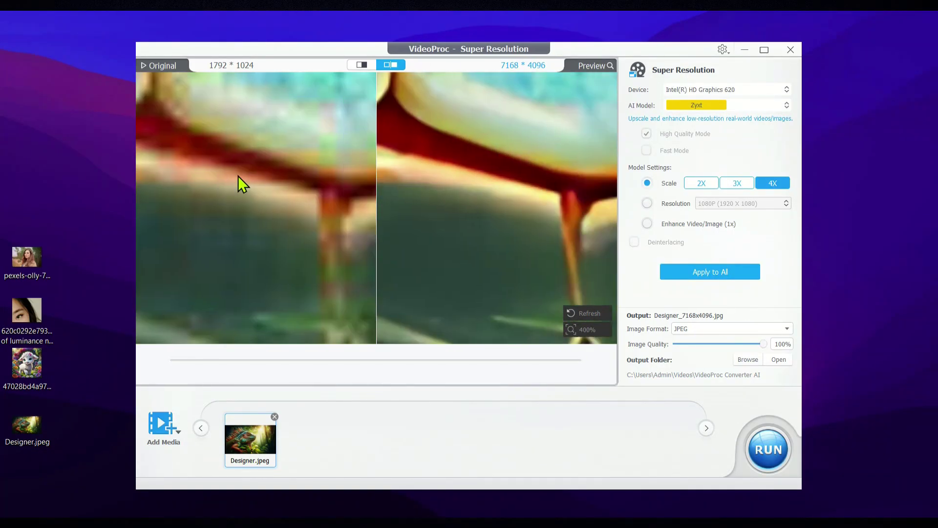
scroll(453, 154, down, 8)
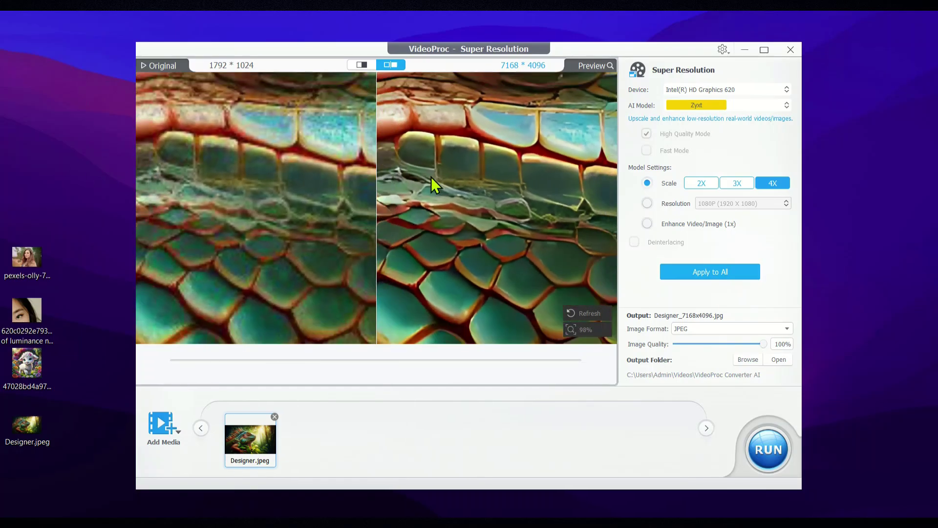
scroll(398, 200, down, 4)
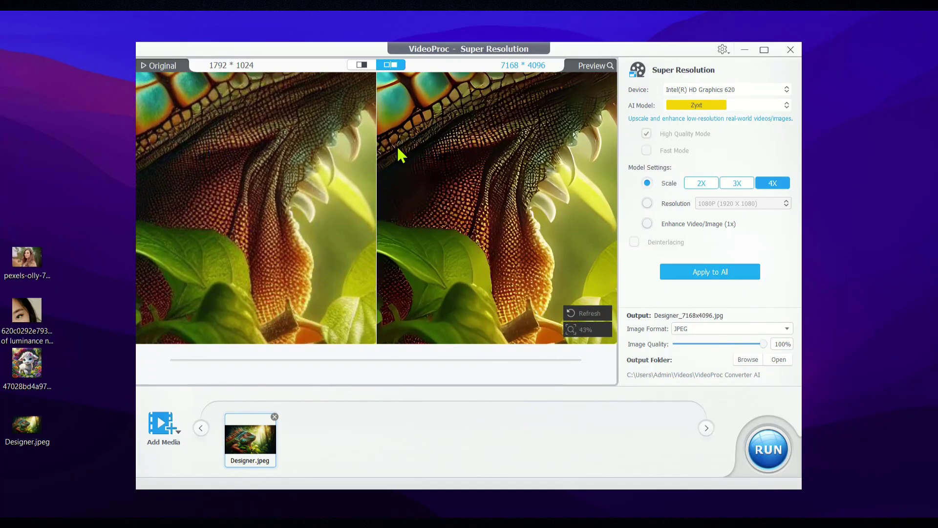
scroll(413, 205, down, 3)
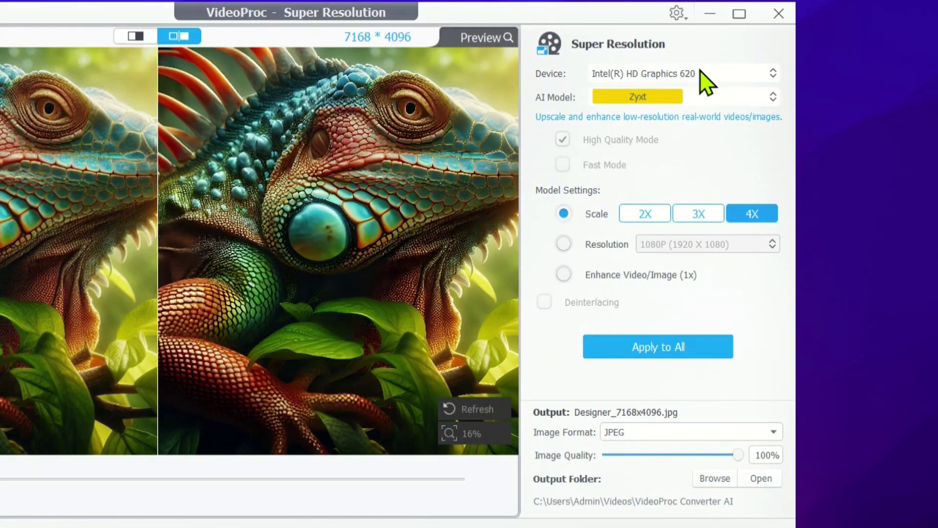
click(704, 74)
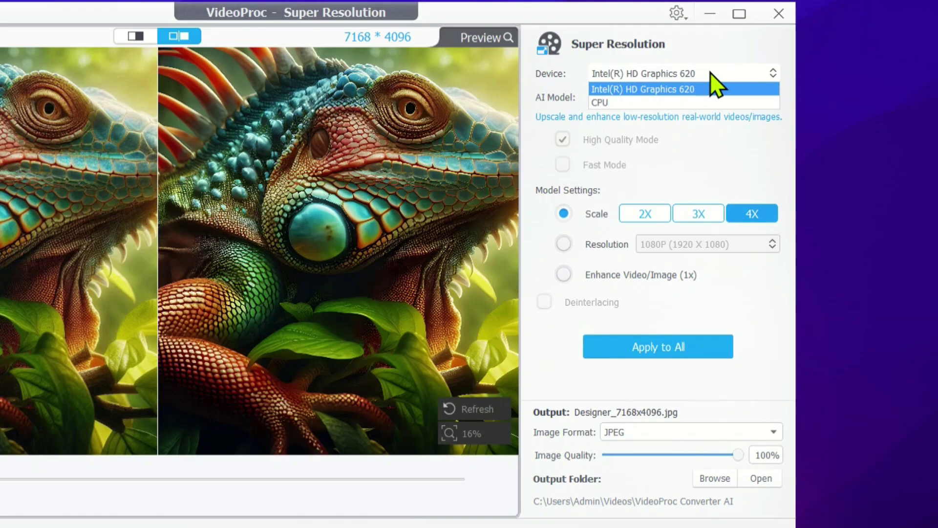
click(710, 73)
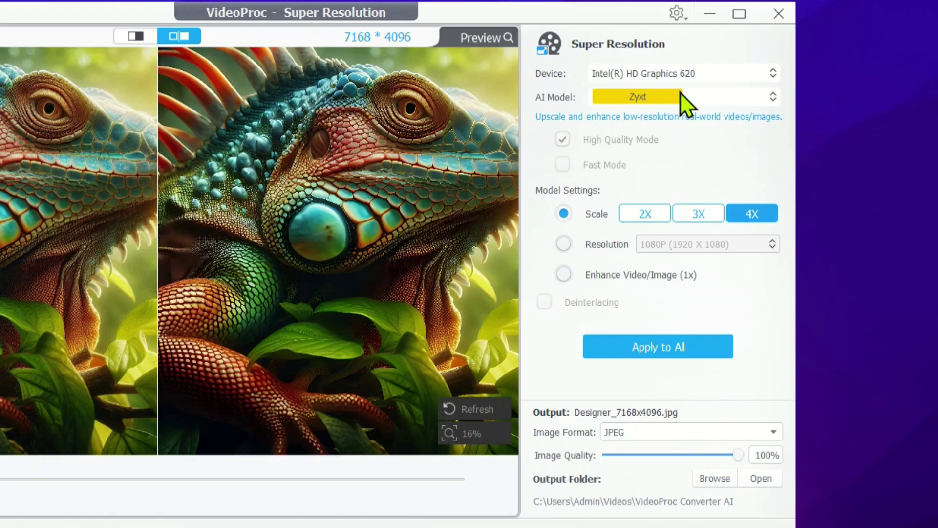
click(727, 94)
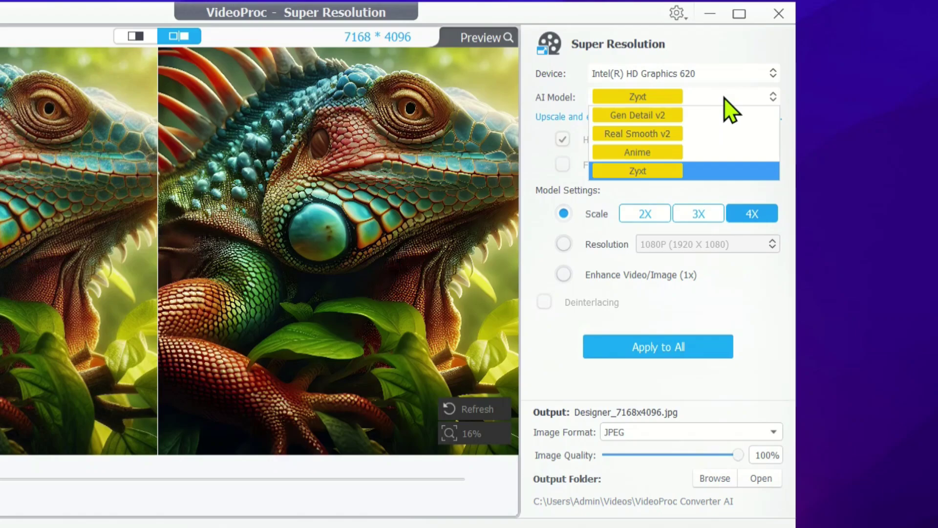
click(725, 98)
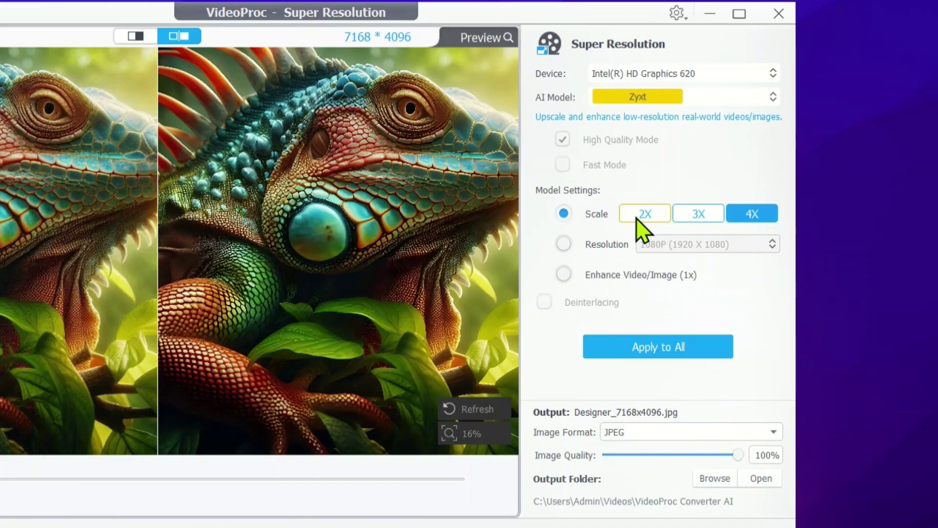
Try the fixed 1080P Resolution option, then switch to Enhance Video/Image (1x).
click(565, 245)
click(691, 246)
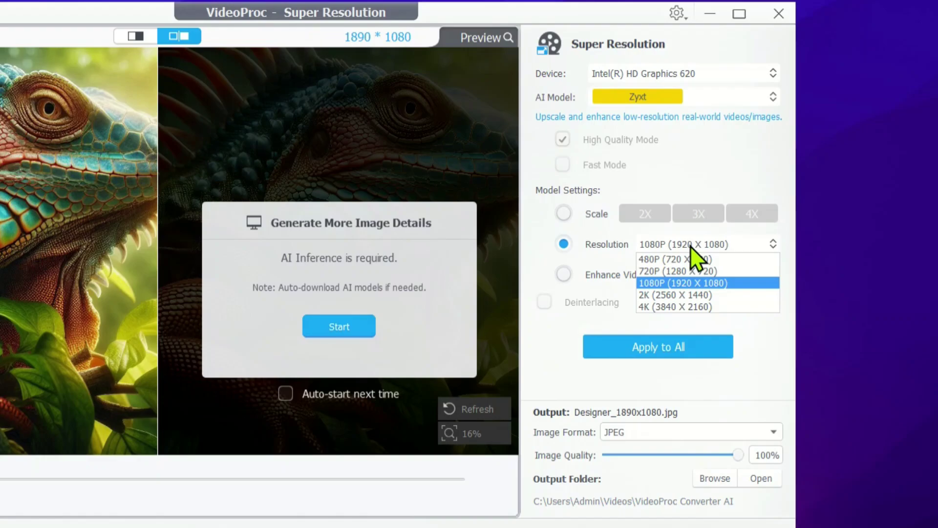
click(691, 245)
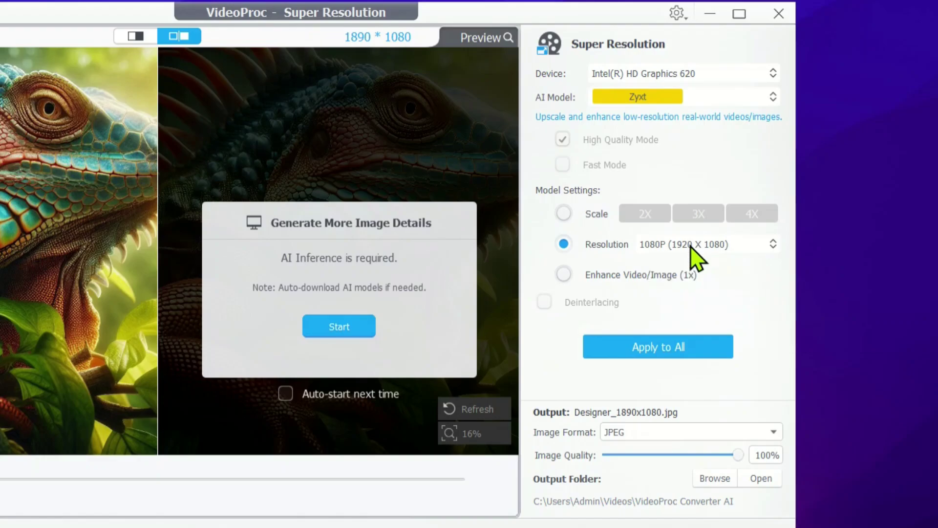
click(579, 276)
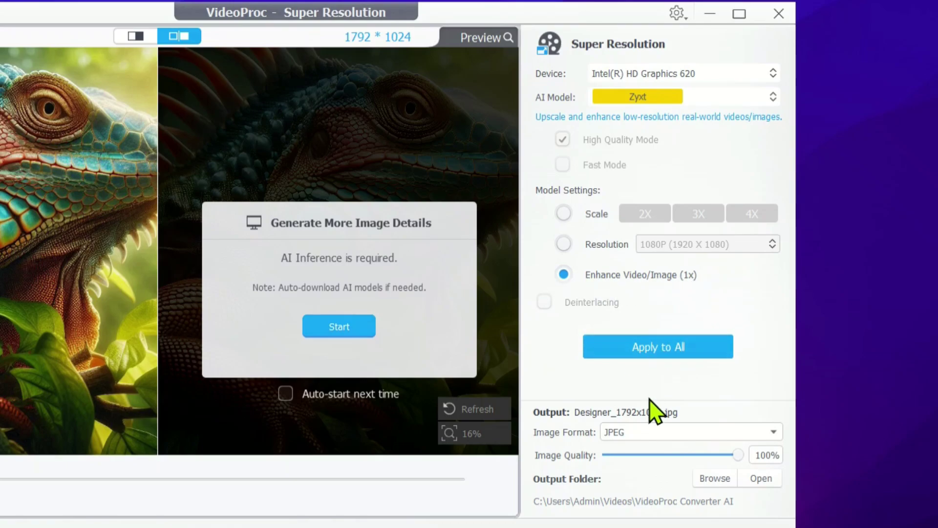
Keep JPEG as the image format and export the enhanced 1792x1024 iguana.
click(704, 433)
click(703, 444)
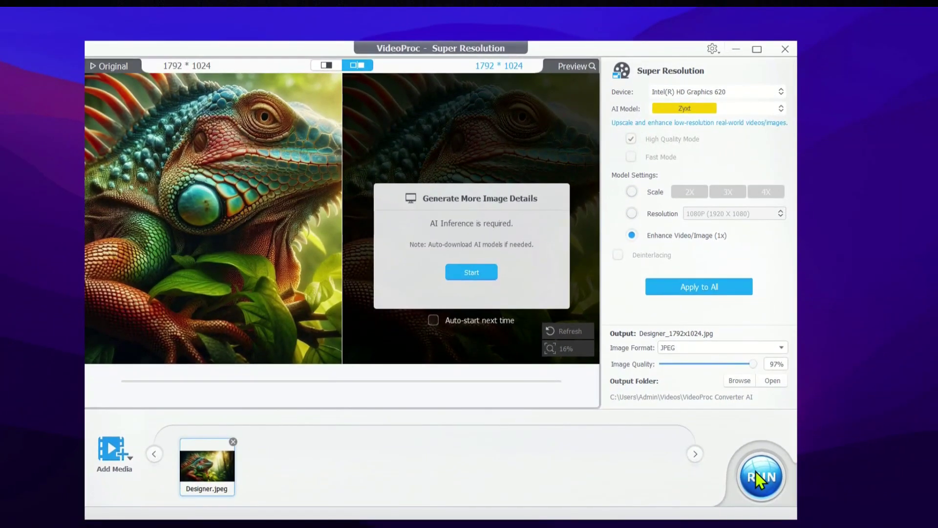
click(750, 519)
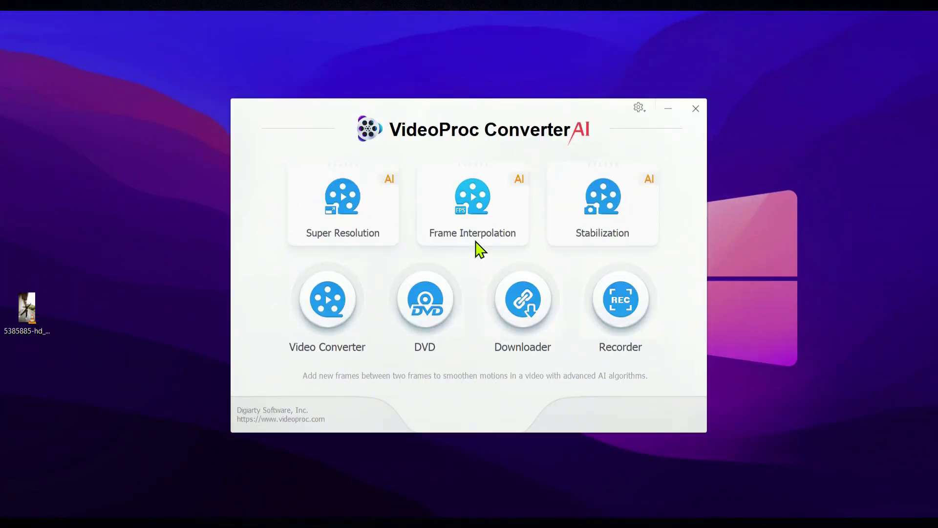
Load the 25fps dancer video into Frame Interpolation and toggle Skip Scene Changes on, then off.
click(474, 240)
drag(27, 308, 386, 240)
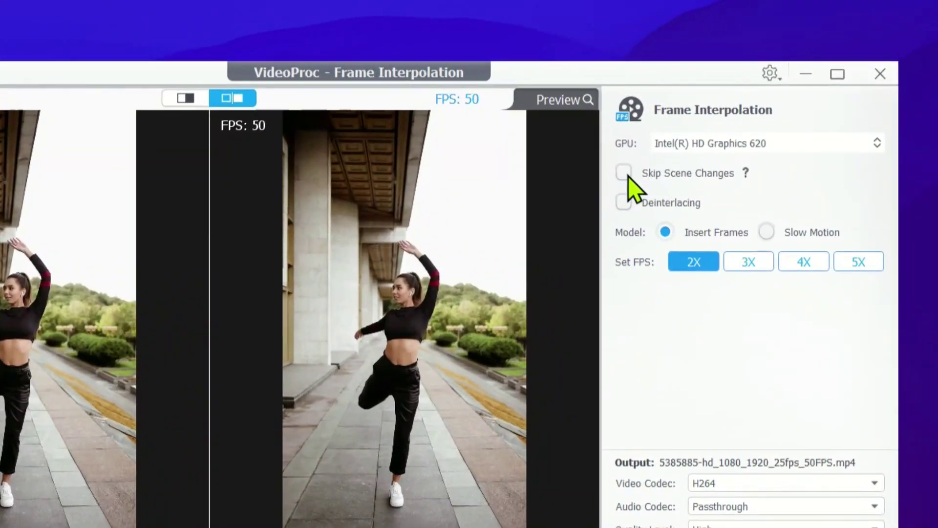
click(622, 174)
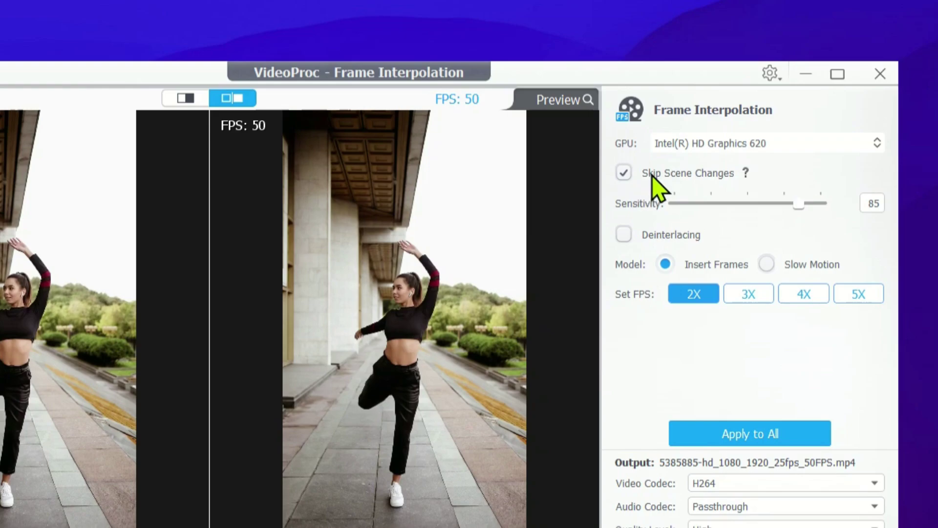
click(625, 174)
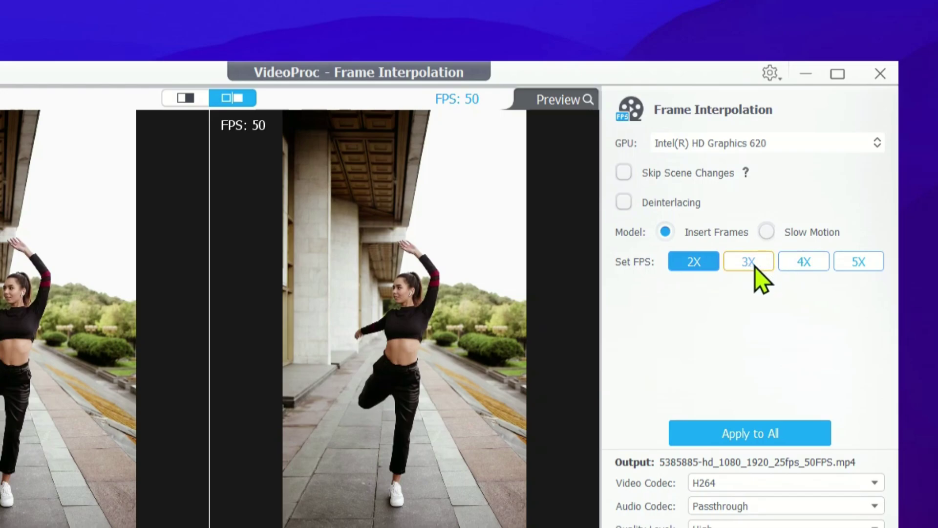
Set the dancer video to 5X (125 FPS), leave GOP at 125, and export it.
click(867, 265)
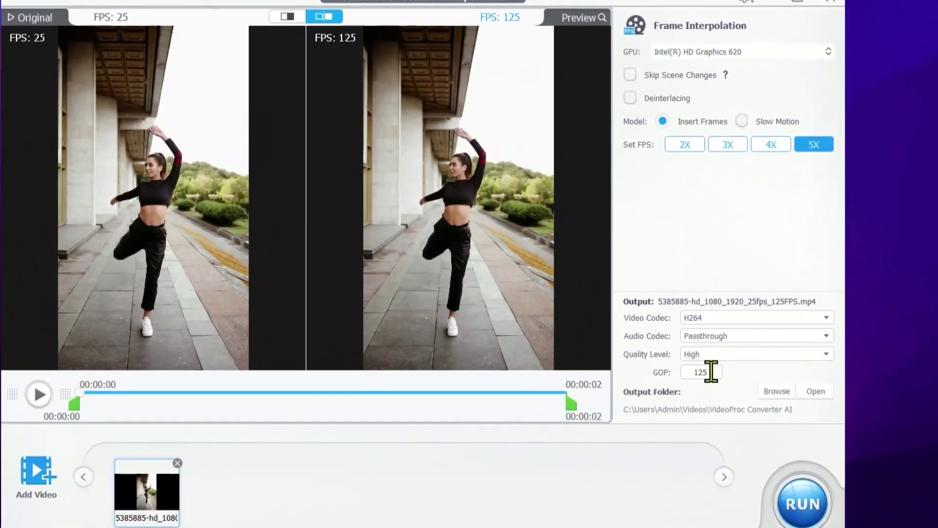
double_click(711, 371)
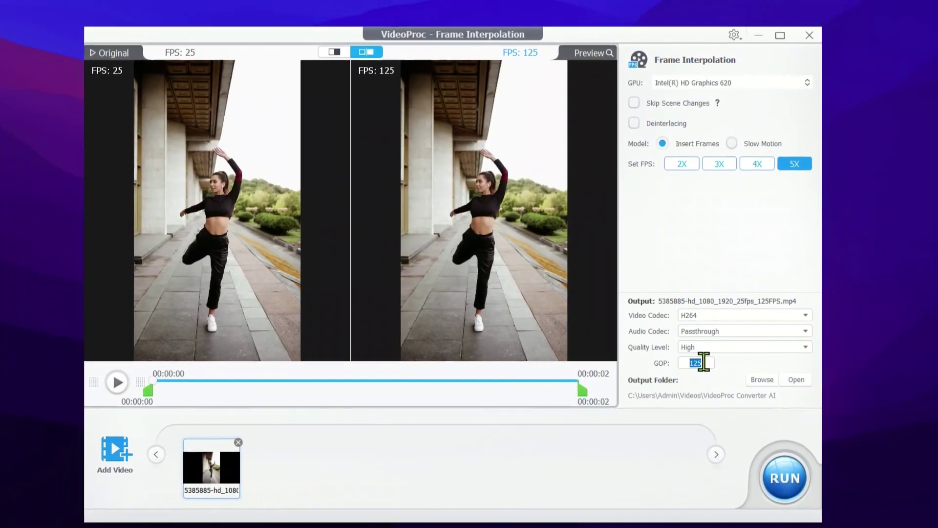
click(704, 362)
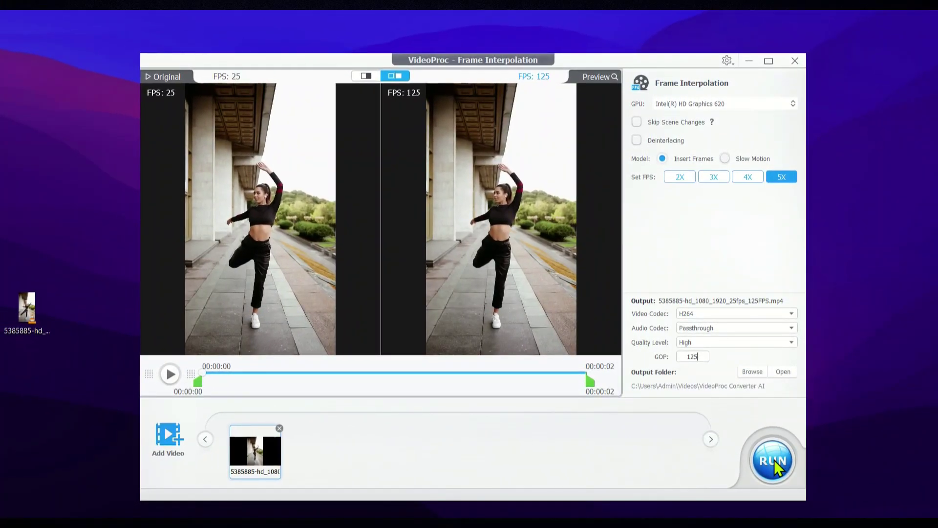
click(774, 459)
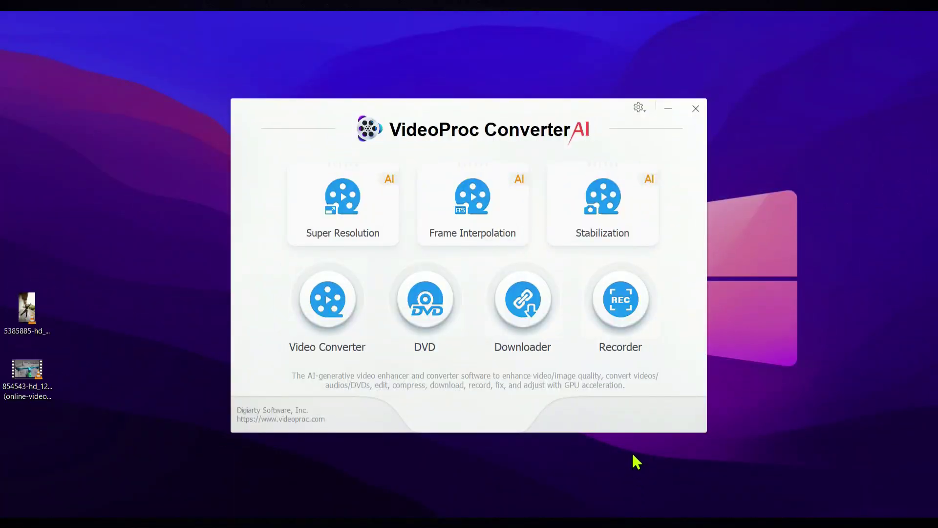
Load the bike video into Stabilization and analyze its shake with Best Stability.
click(625, 230)
drag(51, 372, 400, 169)
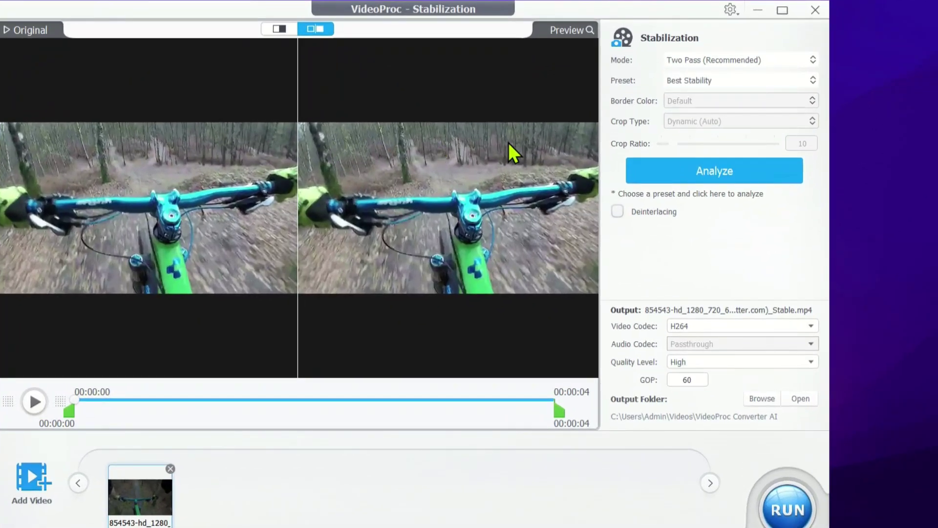
click(717, 166)
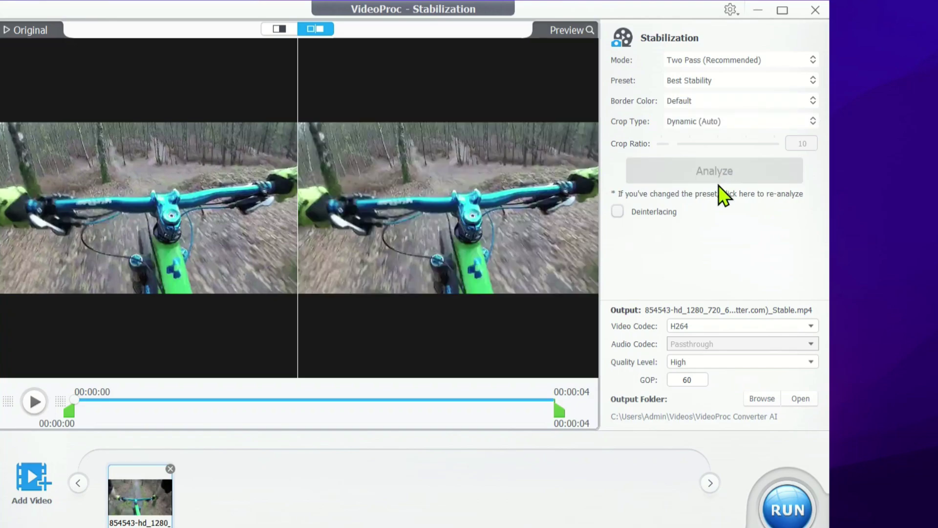
Start exporting the stabilized mountain-bike clip to a _Stable.mp4 file.
click(790, 522)
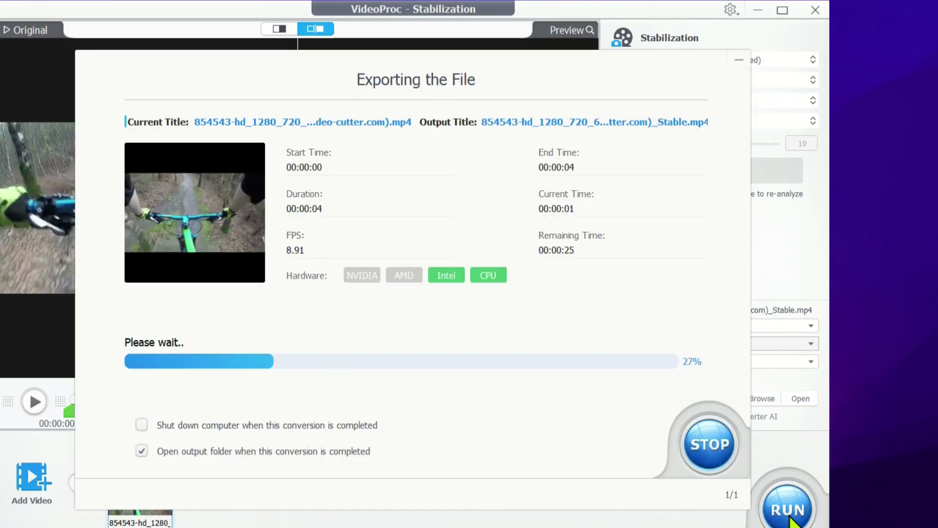